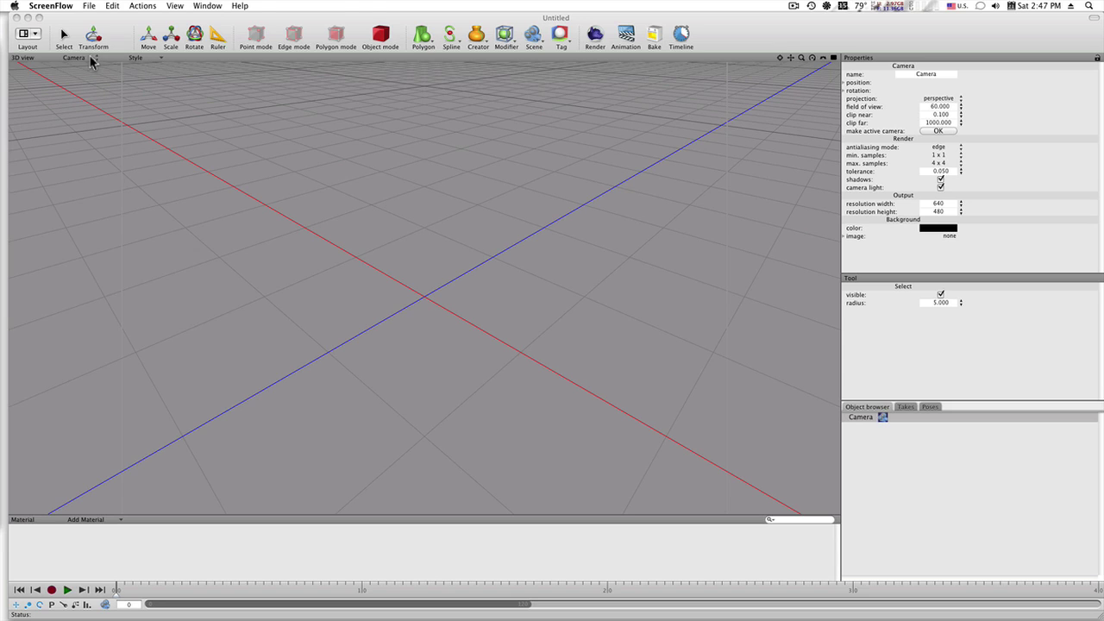
Switch the viewport camera to the flat Front view of the empty scene.
left_click(86, 58)
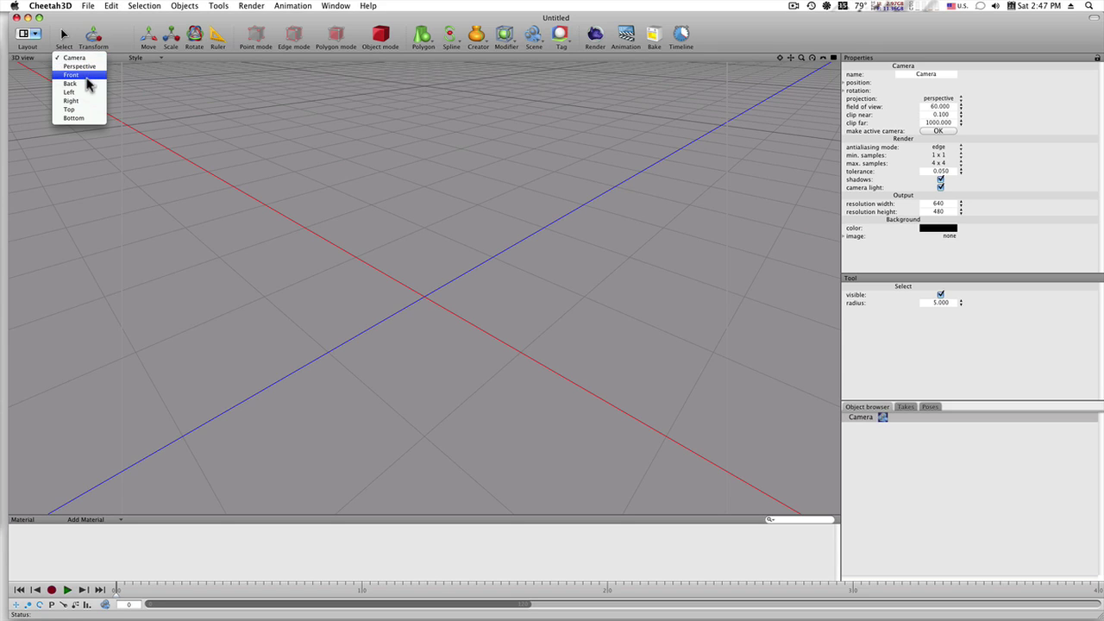
left_click(87, 75)
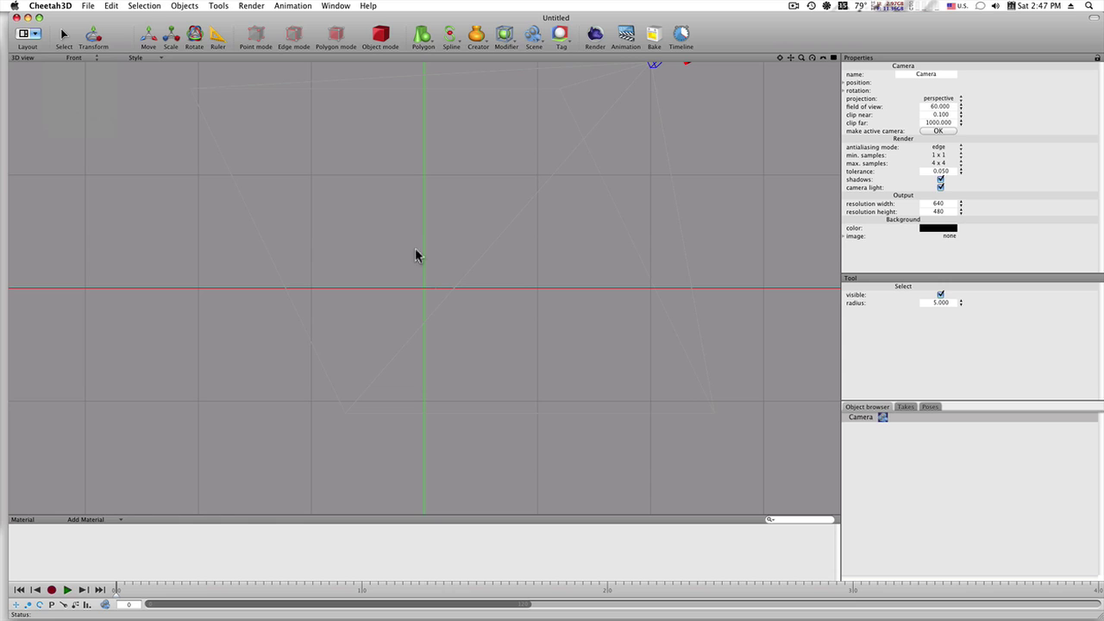
left_click(185, 6)
mouse_move(191, 35)
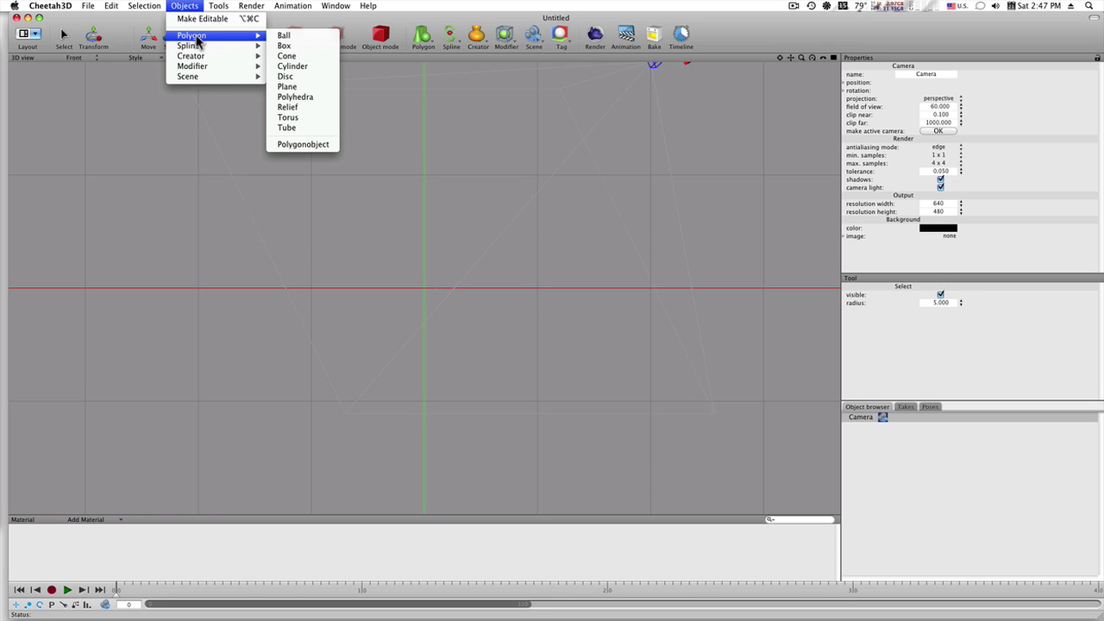
Add an empty Polygonobject and check the hot keys in Preferences.
left_click(303, 145)
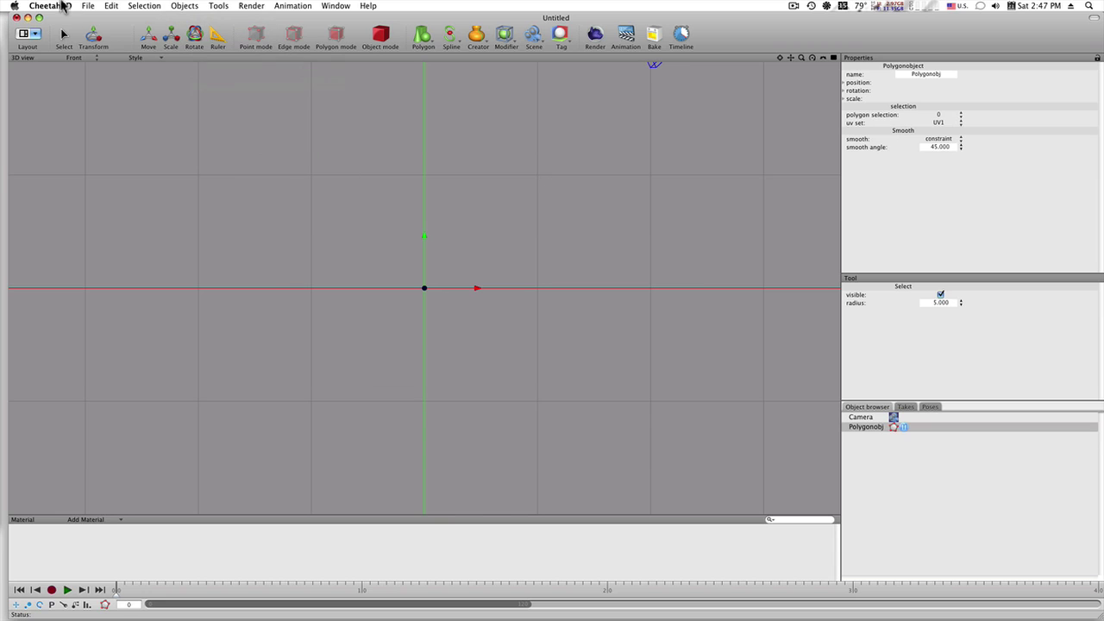
left_click(59, 6)
left_click(65, 40)
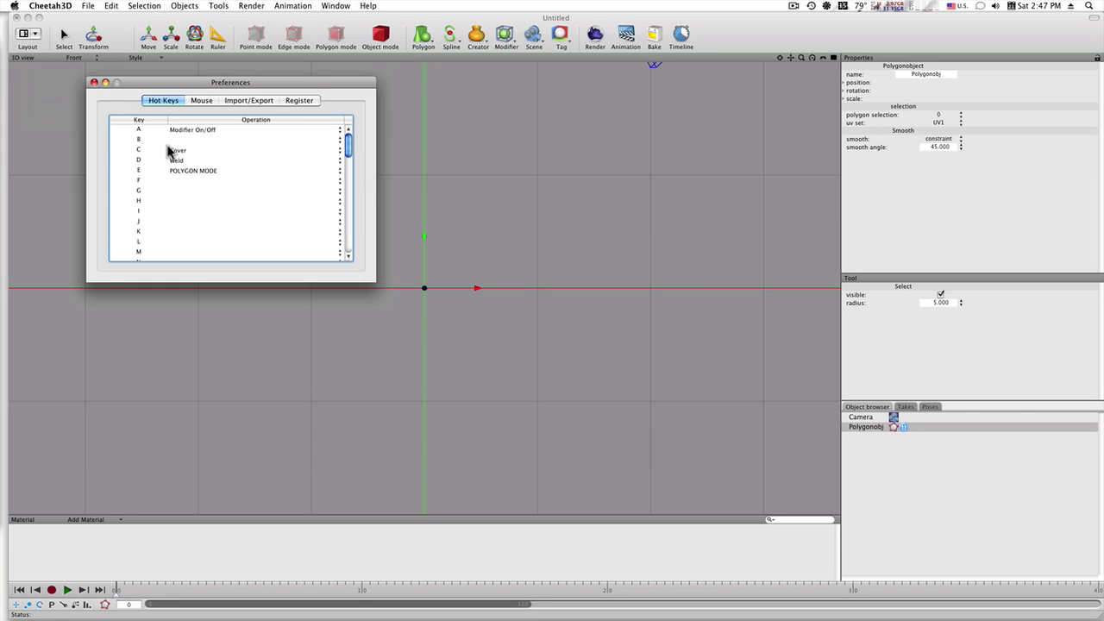
left_click_drag(348, 153, 348, 163)
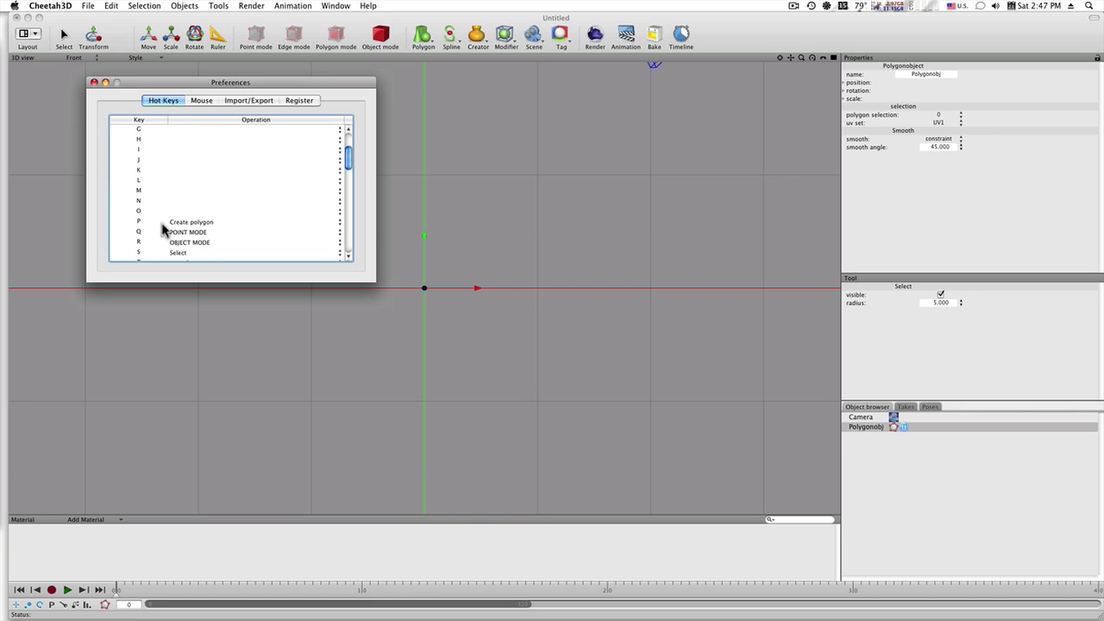
left_click(94, 82)
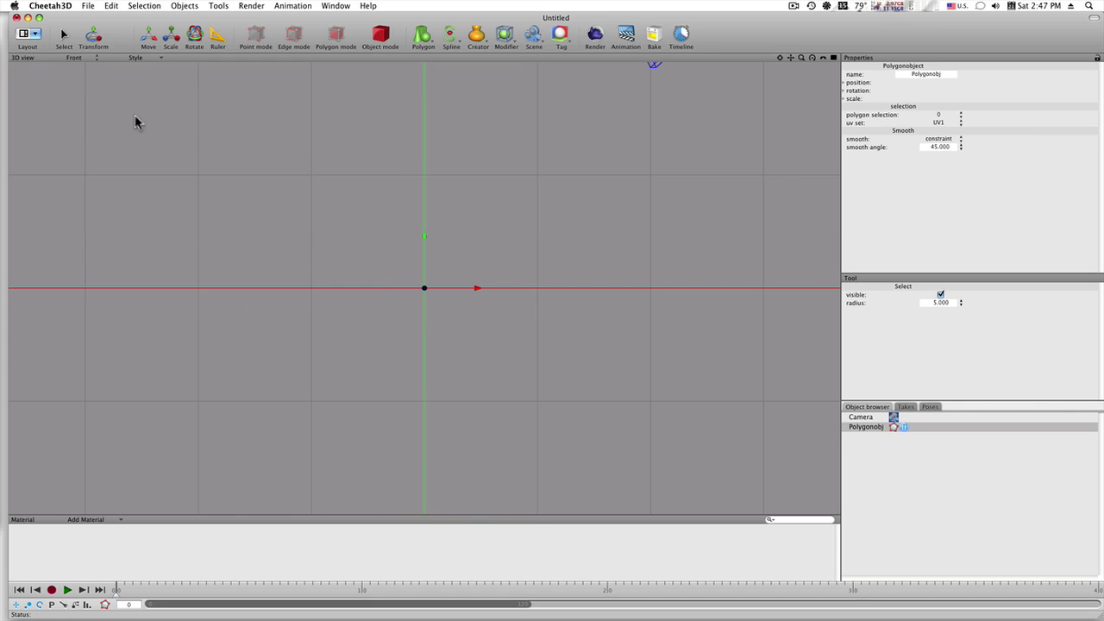
Start the Create Polygon tool (P) with its type set to quad strip.
key("p")
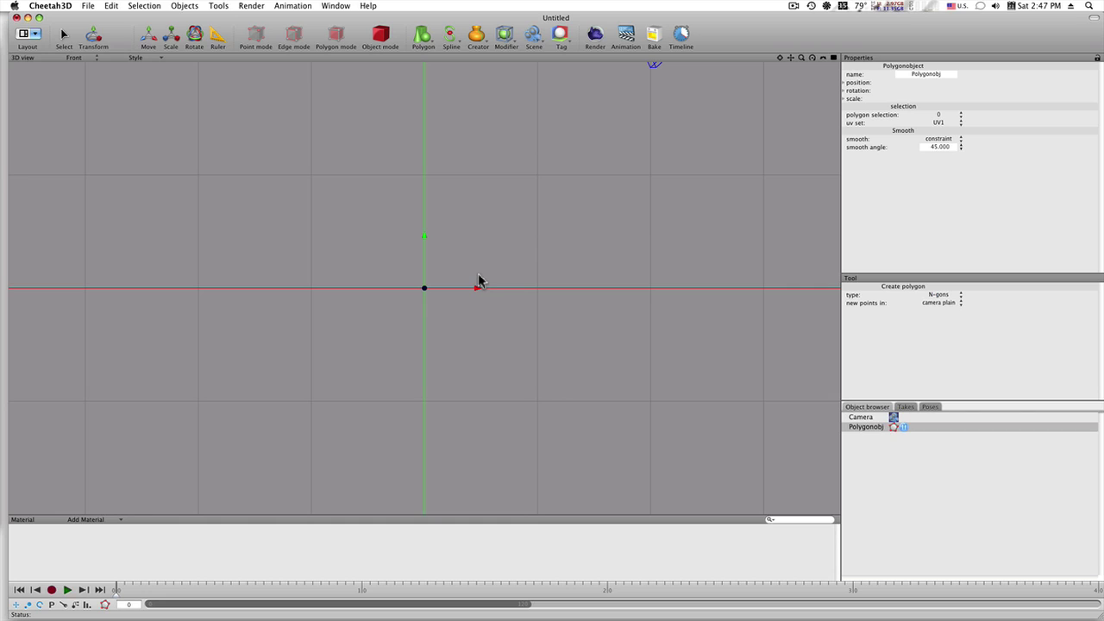
left_click(945, 295)
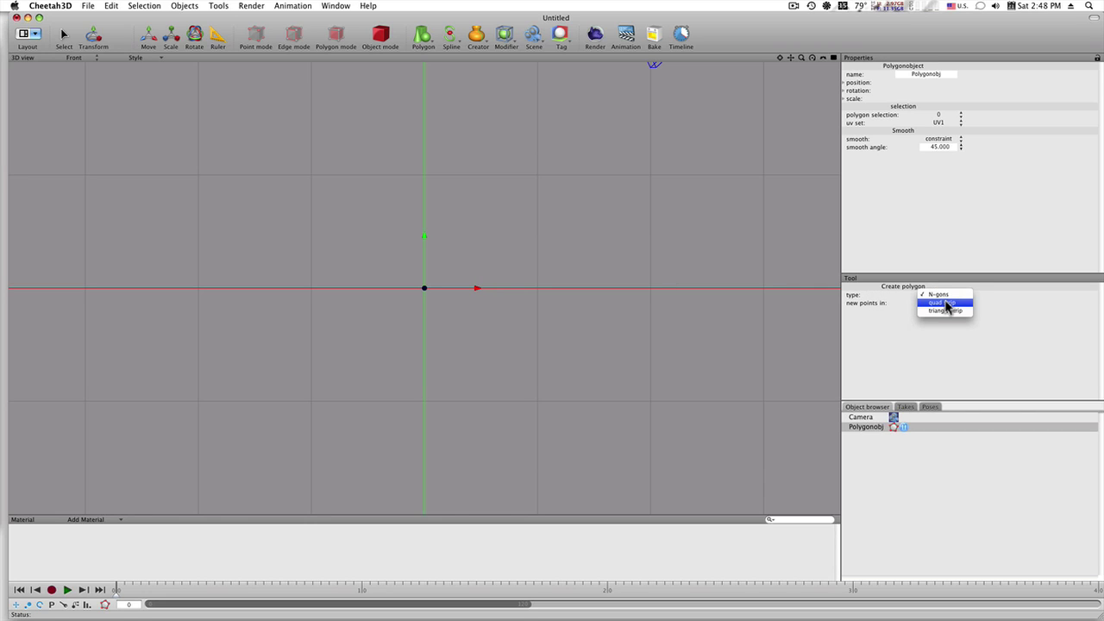
left_click(945, 302)
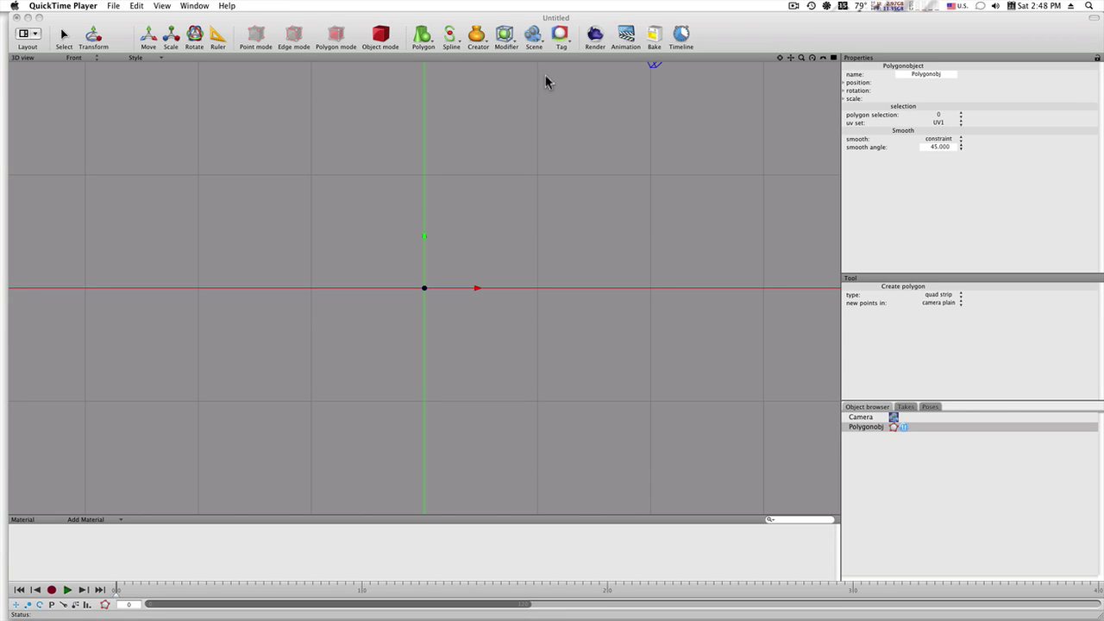
left_click(630, 19)
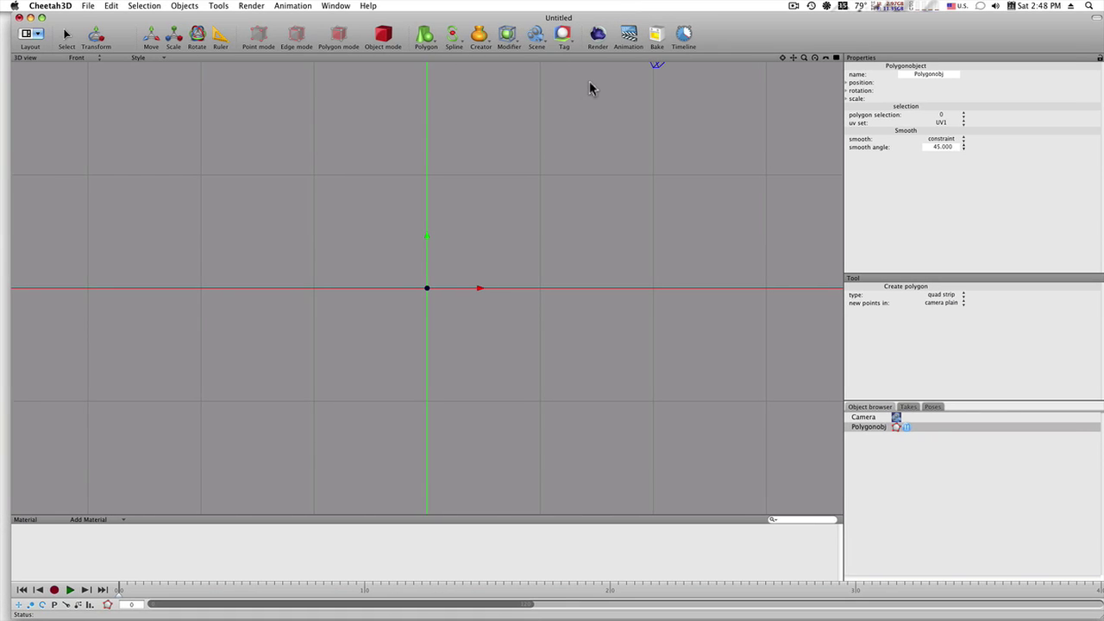
Draw a C-shaped quad strip from the origin around to the top of the vertical axis.
left_click(427, 288)
left_click(427, 207)
left_click(492, 290)
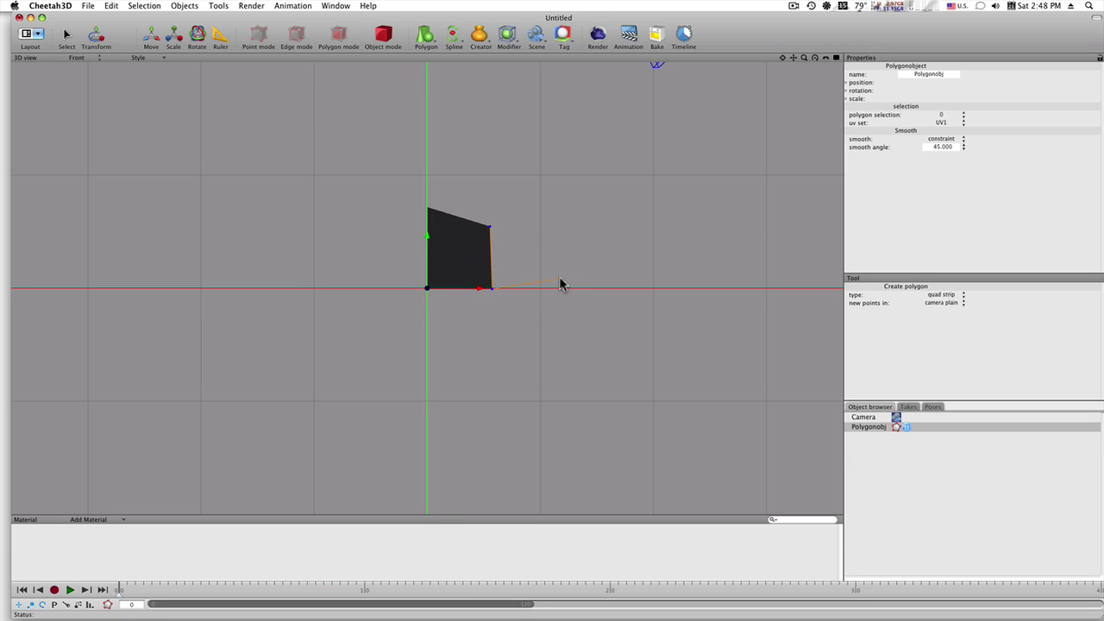
left_click(540, 221)
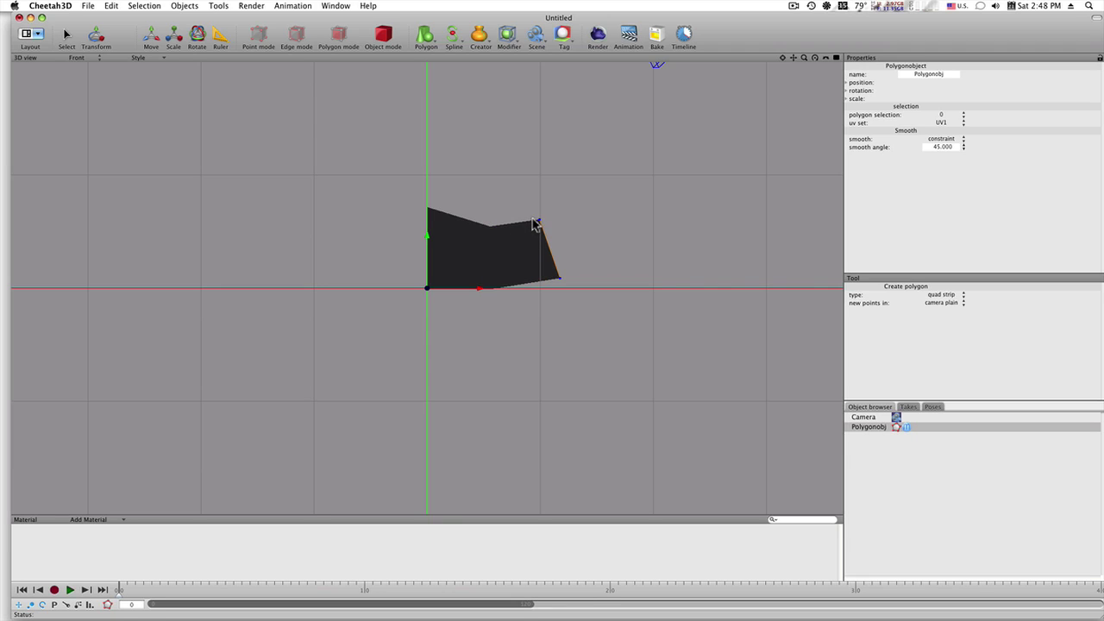
left_click(585, 201)
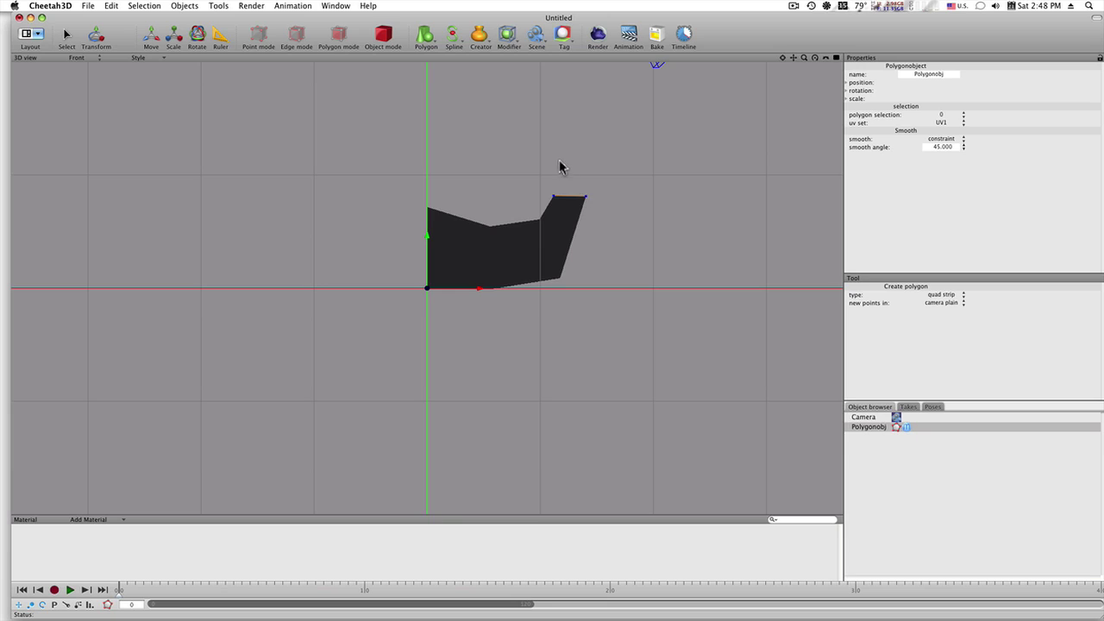
left_click(518, 174)
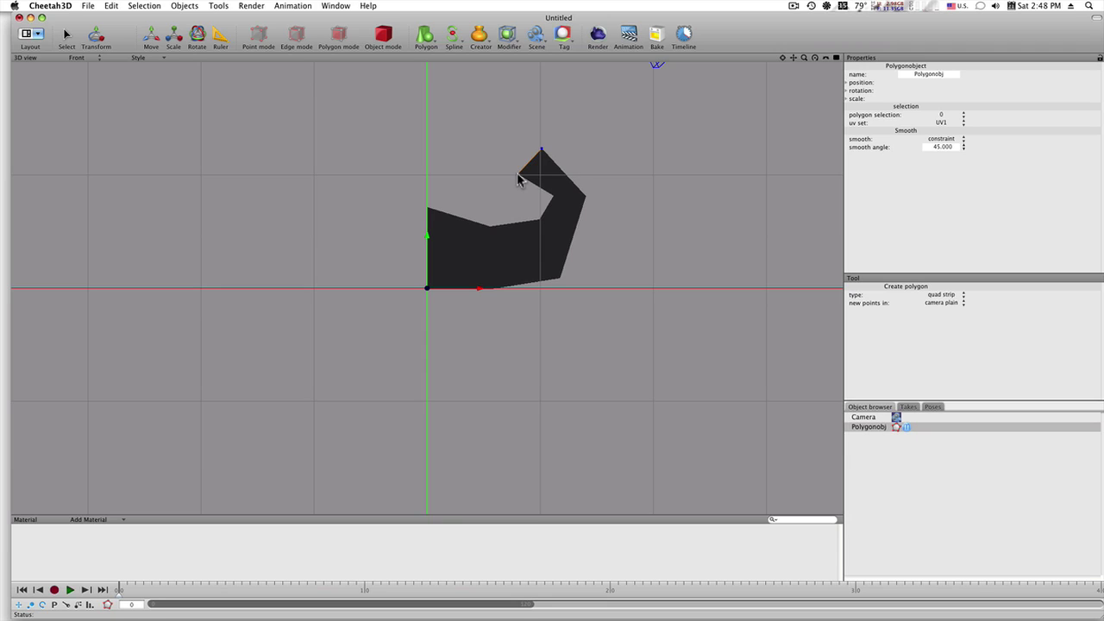
left_click(466, 175)
left_click(464, 129)
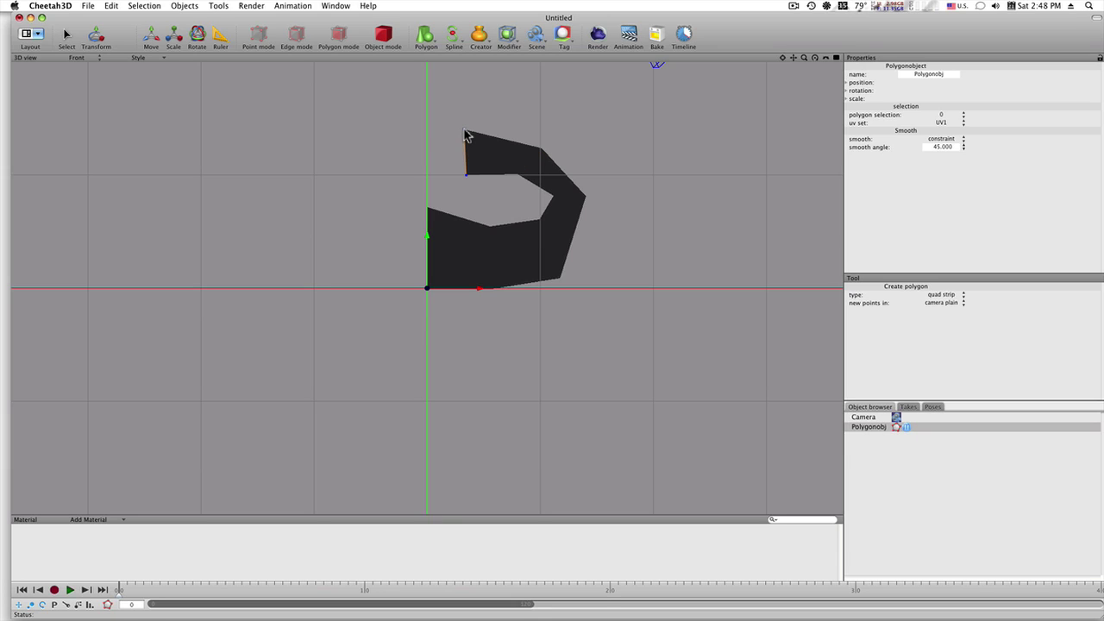
left_click(427, 130)
left_click(427, 175)
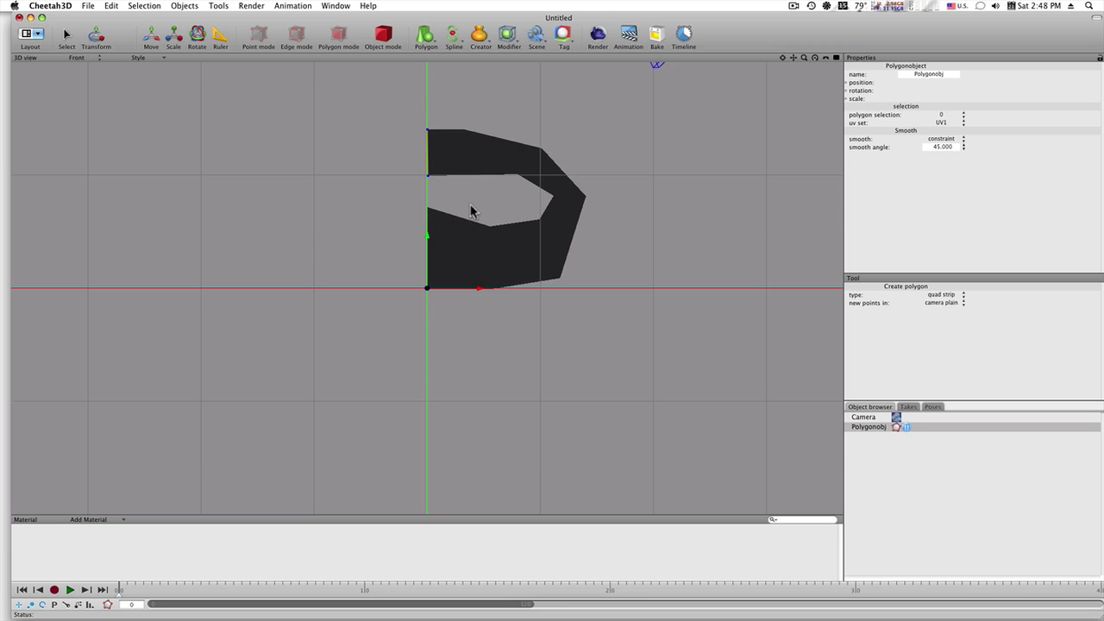
Return to the perspective Camera view and select all the strip's faces in Polygon mode.
left_click(78, 59)
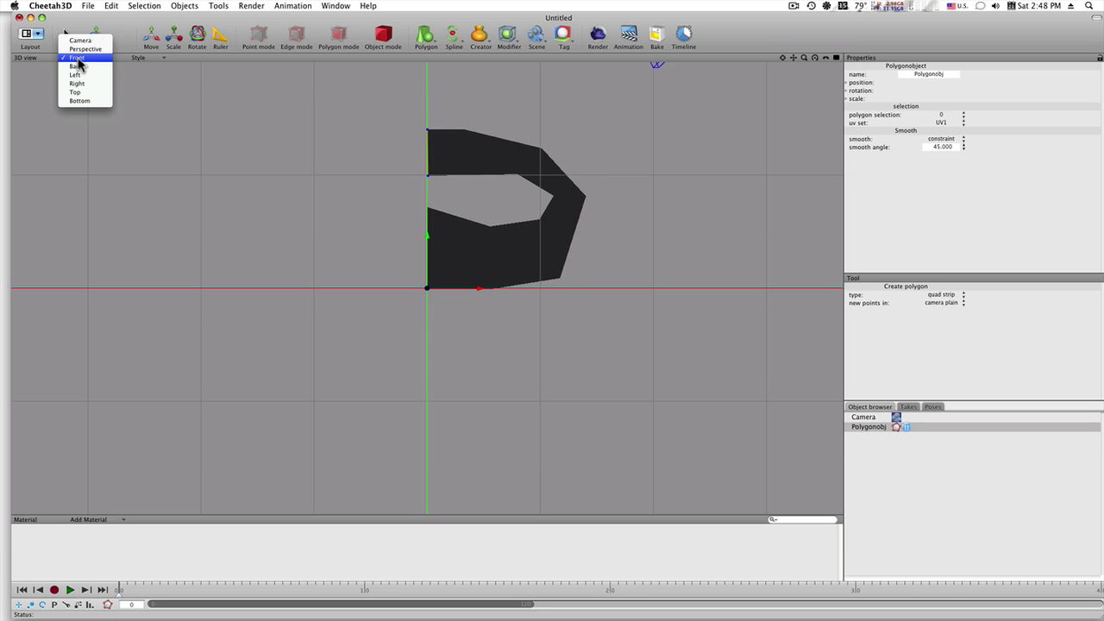
left_click(80, 41)
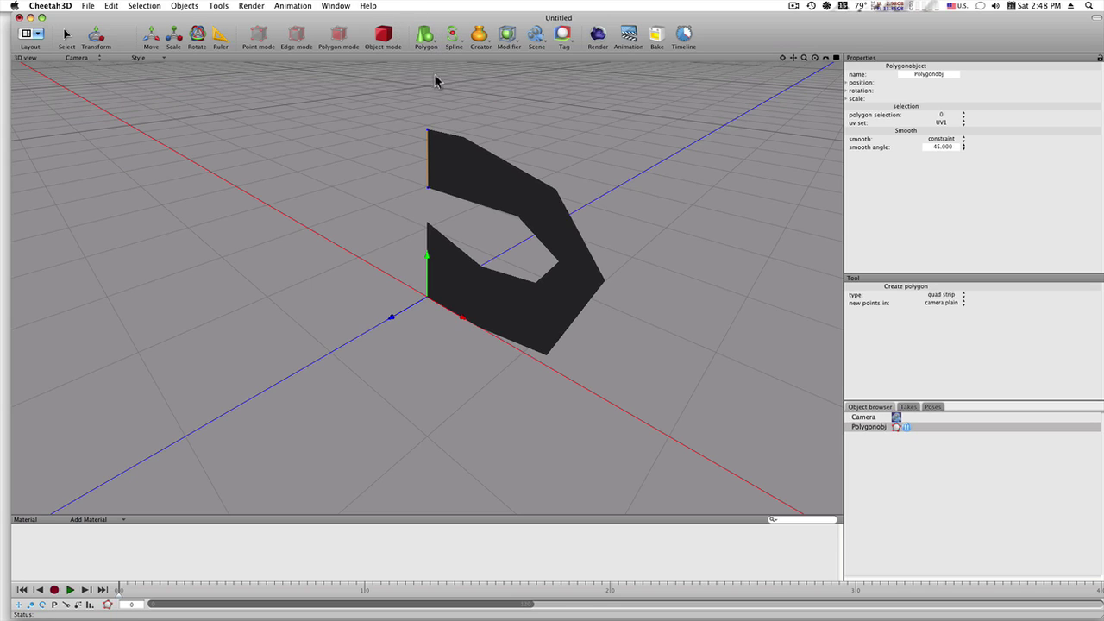
left_click(338, 36)
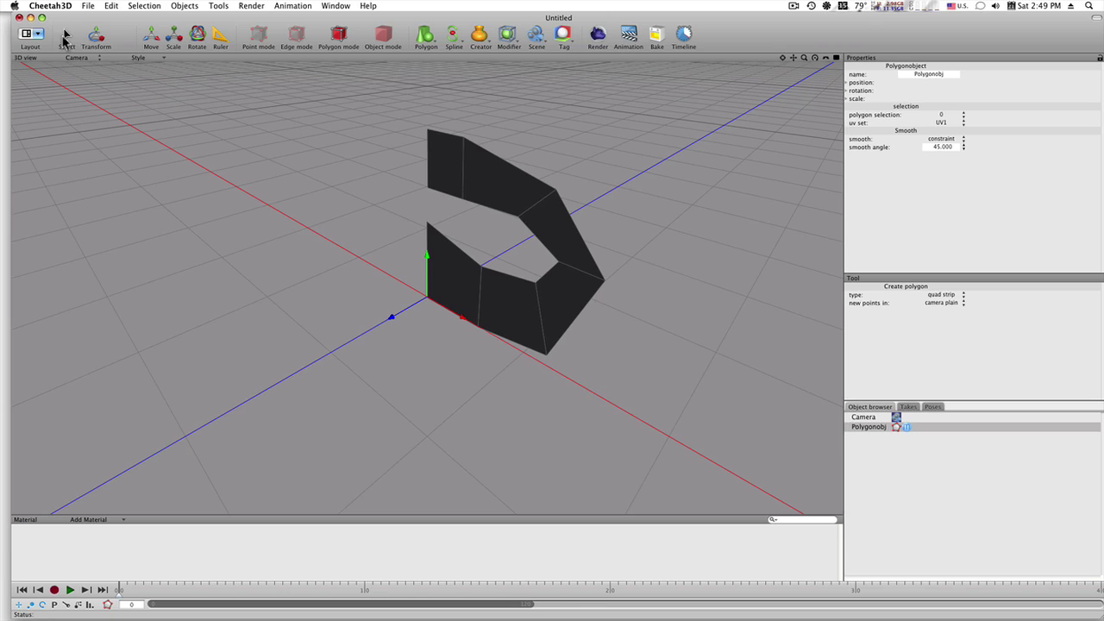
left_click(66, 37)
left_click_drag(456, 181, 450, 283)
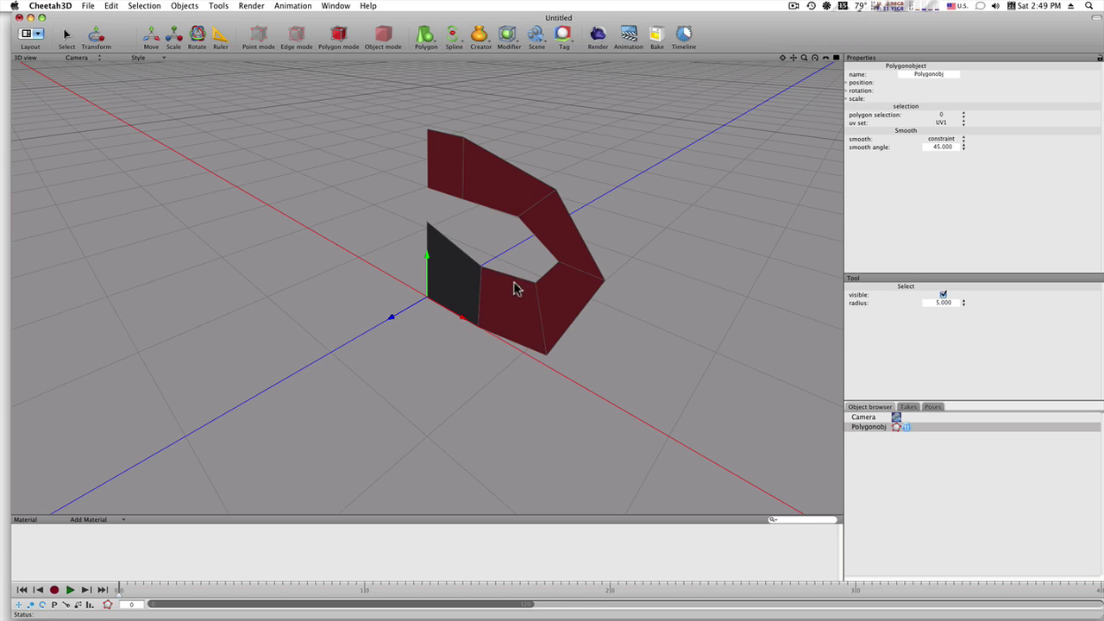
Flip the selected faces' normals so they render light grey.
right_click(450, 283)
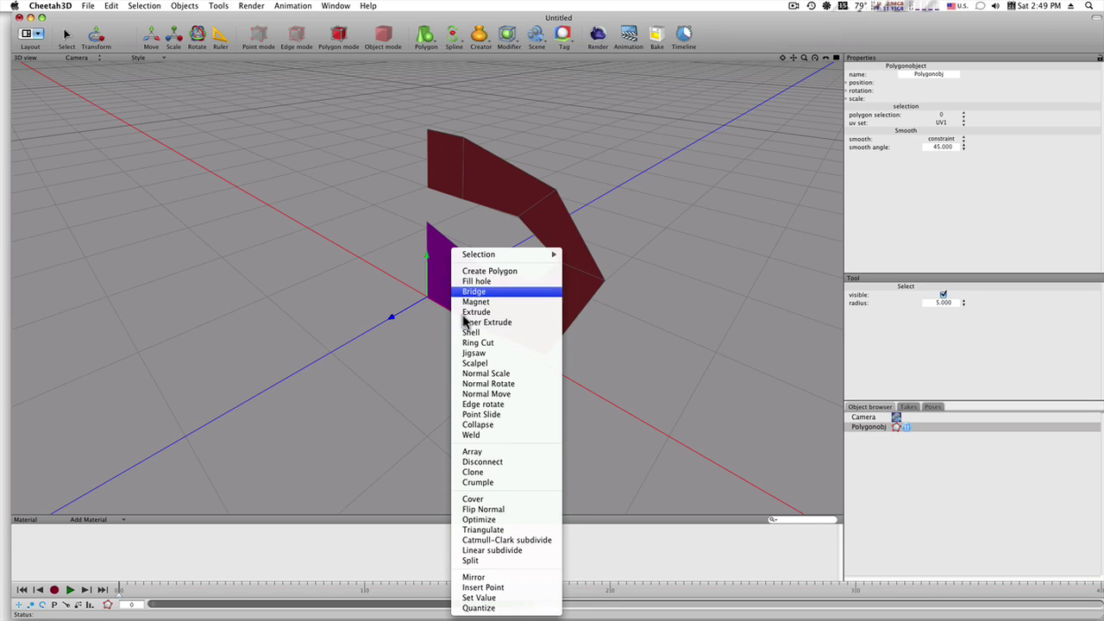
left_click(486, 509)
left_click(668, 301)
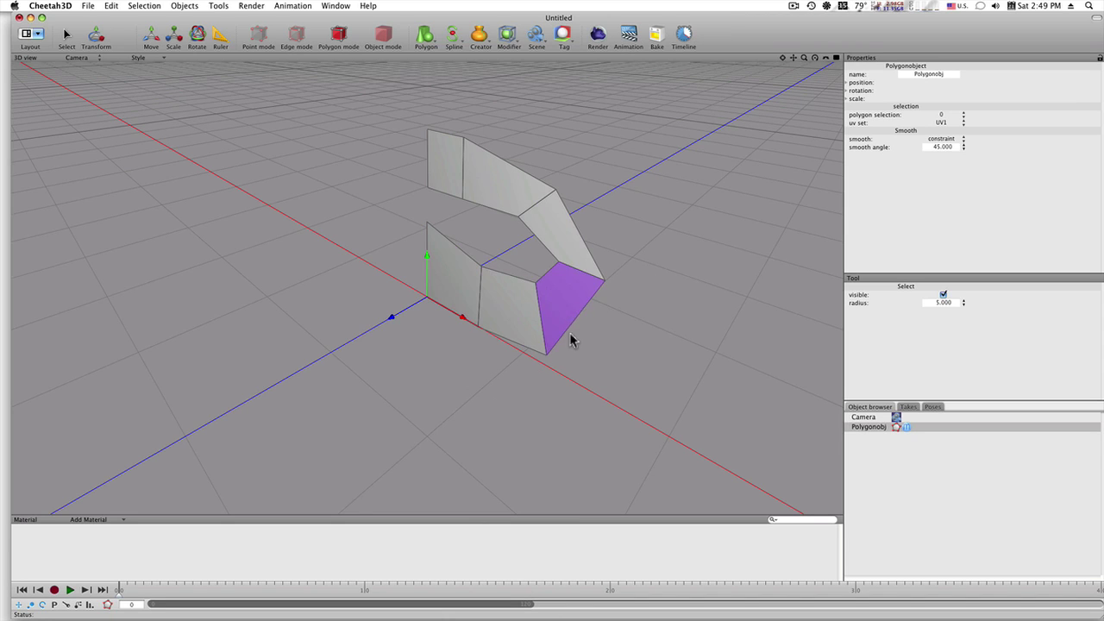
mouse_move(572, 337)
middle_mouse_down()
mouse_move(606, 348)
mouse_move(580, 348)
middle_mouse_up()
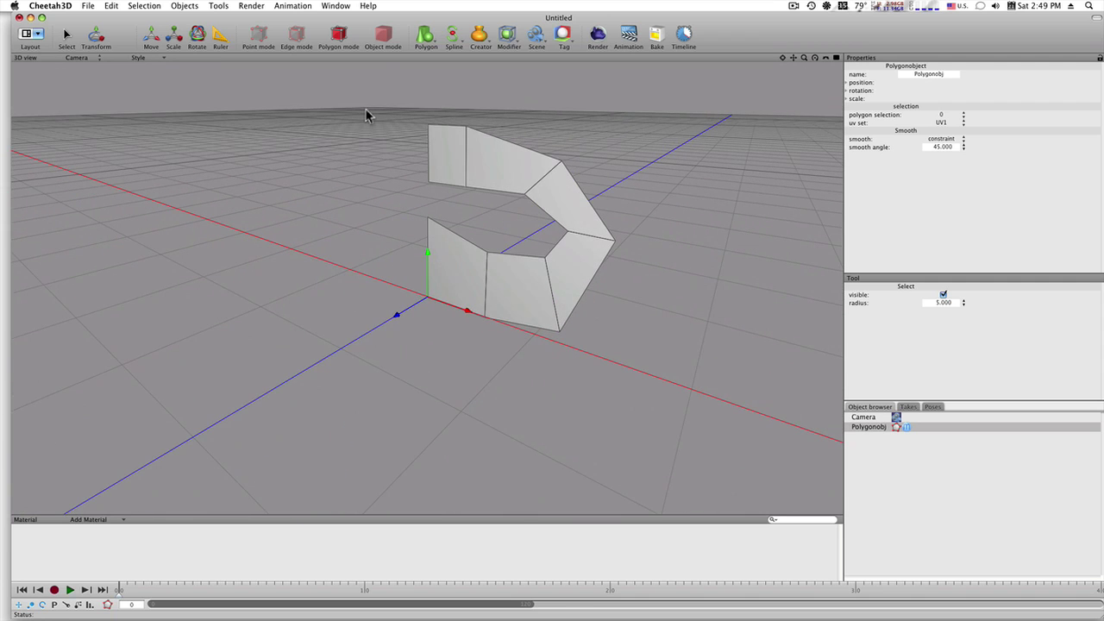
In Edge mode with the Move tool, push the front and top edges back in depth.
key("2")
key("t")
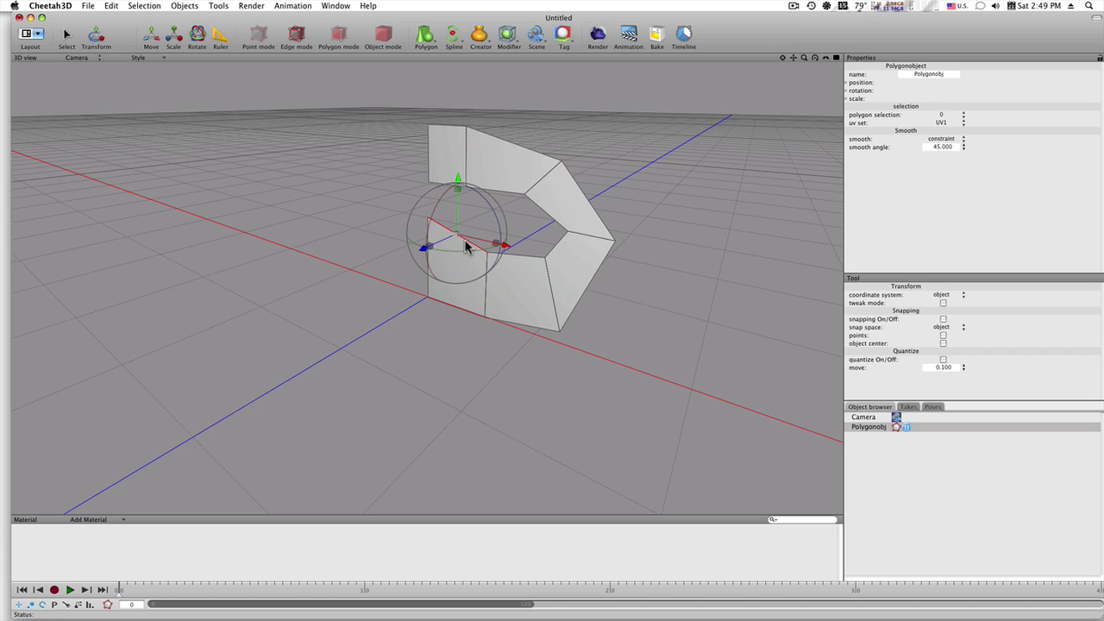
left_click(943, 303)
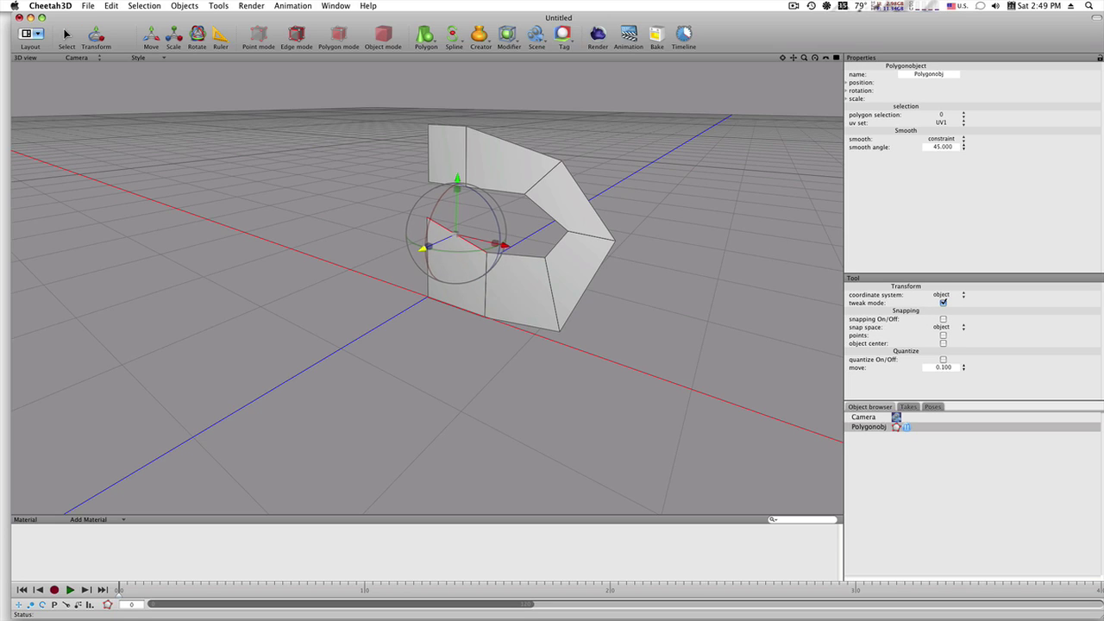
left_click_drag(422, 248, 408, 256)
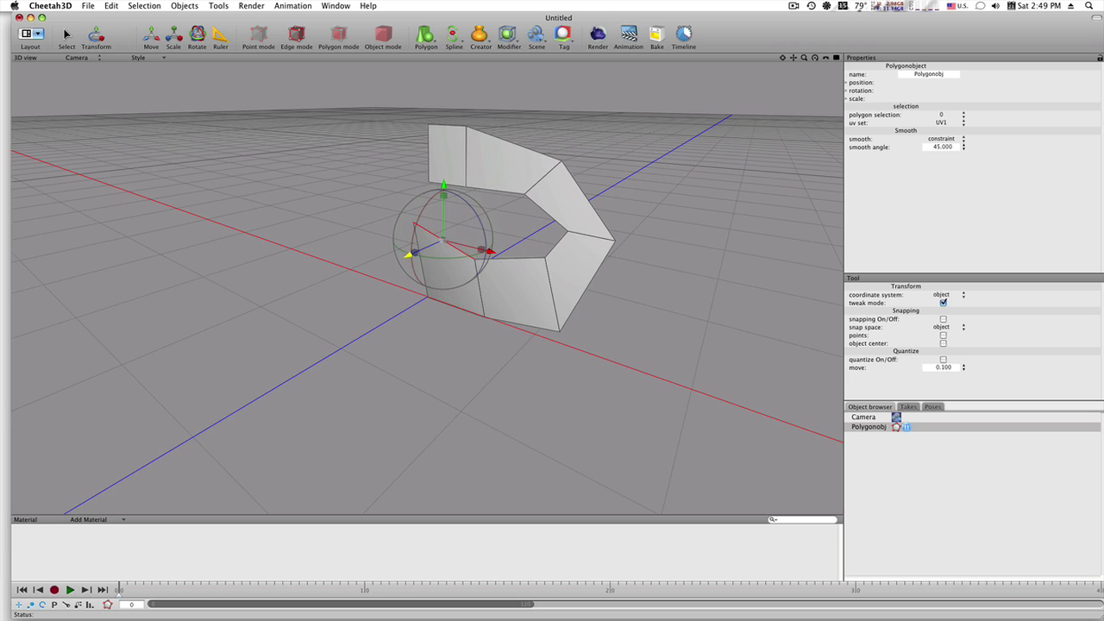
left_click(446, 131)
left_click_drag(440, 135, 438, 129)
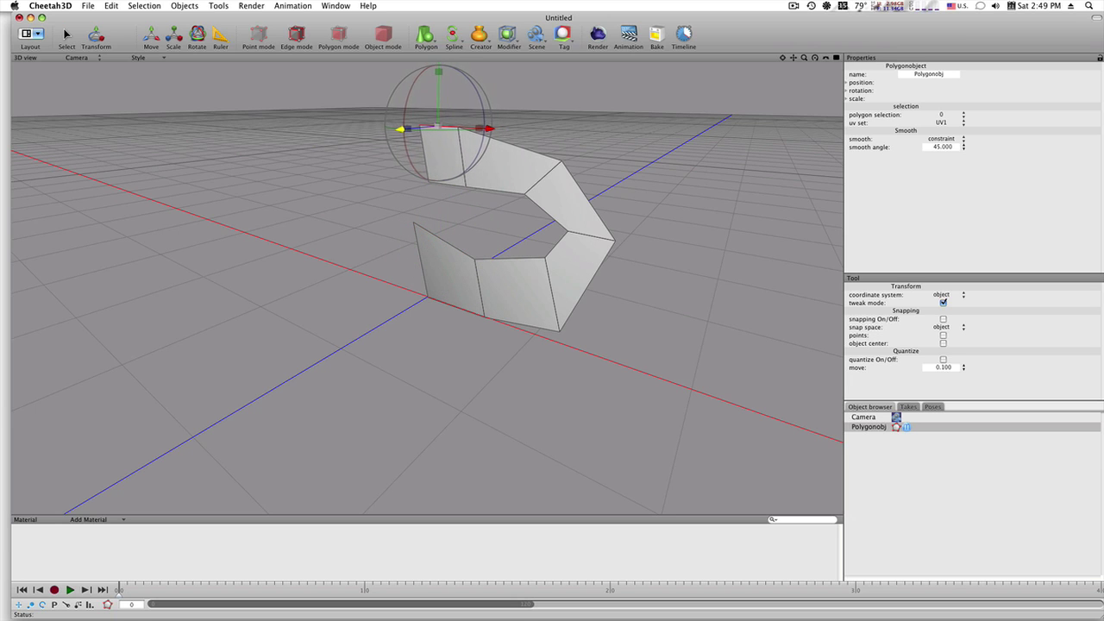
Shift the lower-left and lower edges sideways along X to curve the lower panels.
right_click_drag(669, 222, 611, 219)
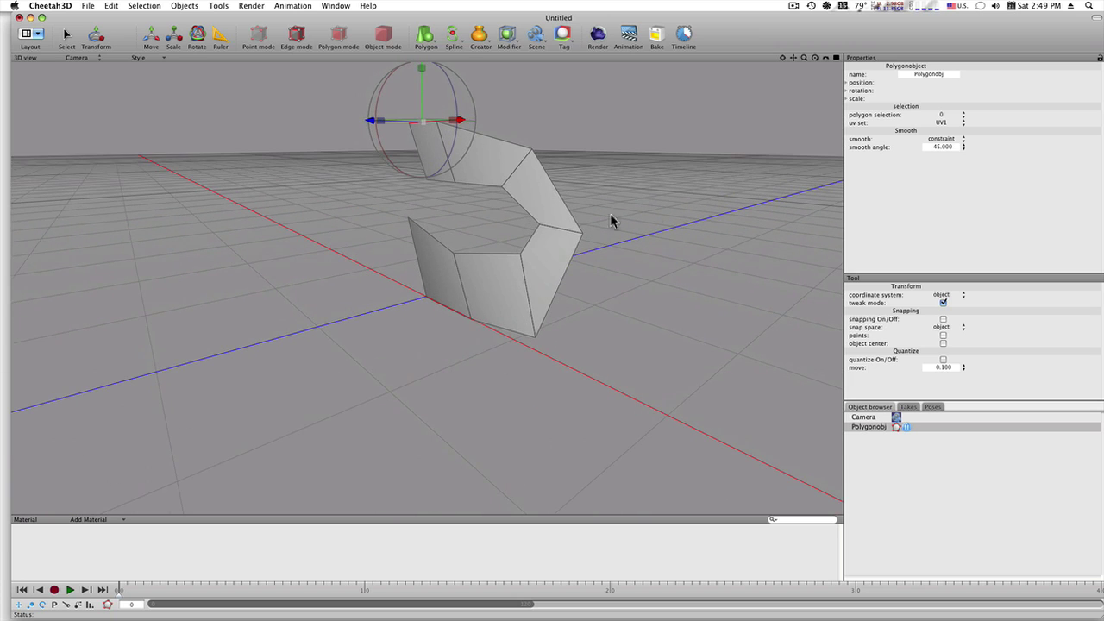
left_click(436, 243)
left_click_drag(388, 239, 404, 237)
mouse_move(420, 241)
right_mouse_down()
mouse_move(673, 295)
mouse_move(661, 296)
right_mouse_up()
left_click(431, 310)
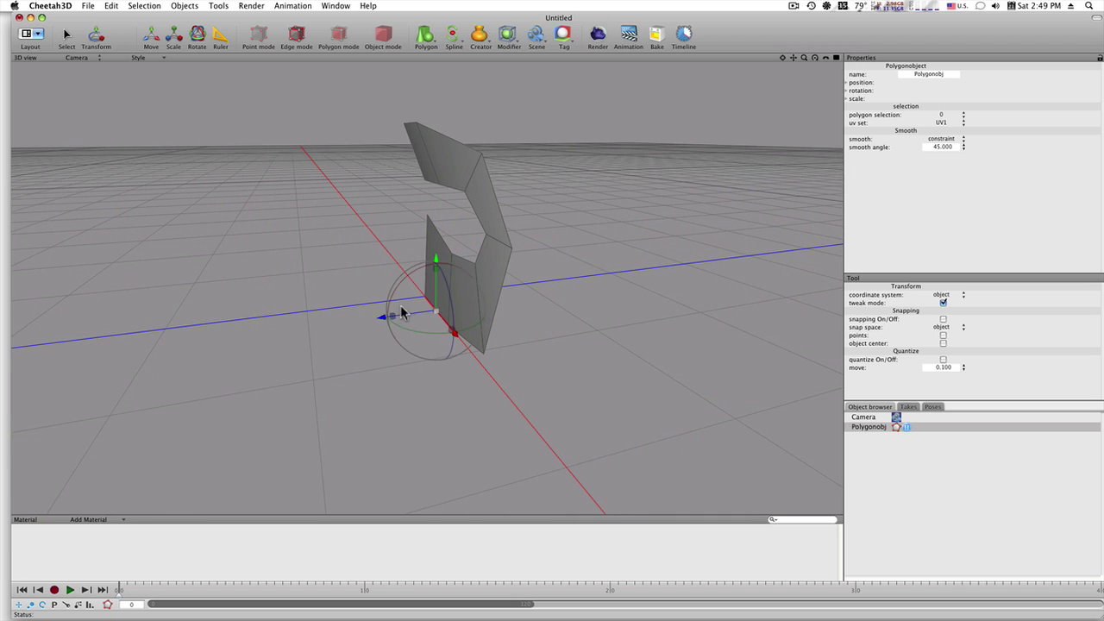
left_click_drag(387, 320, 363, 319)
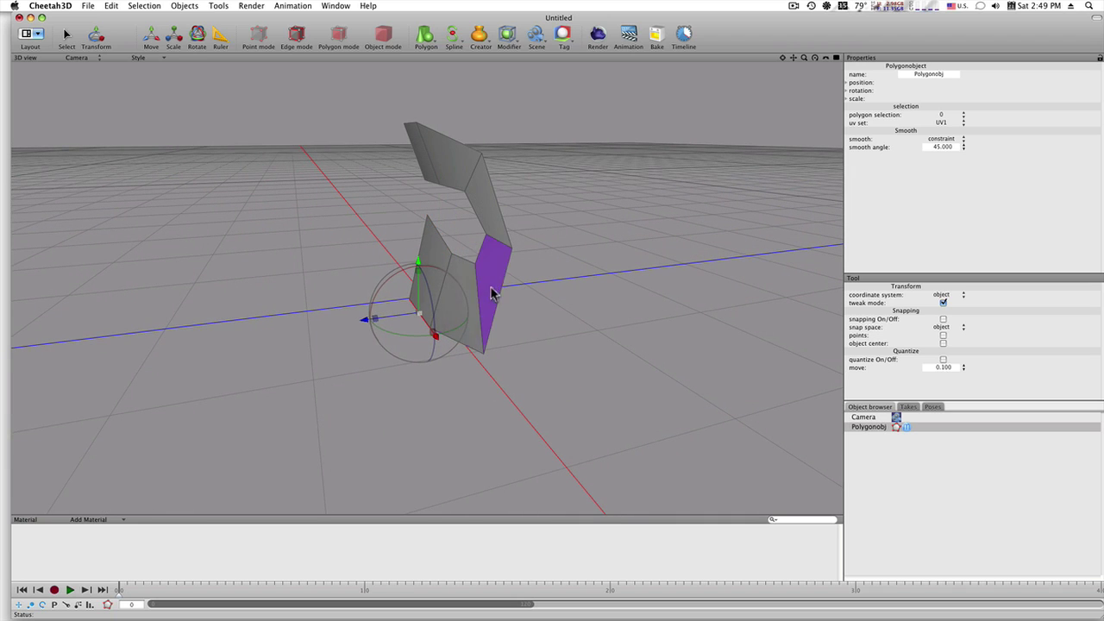
Nudge the upper panel's top edge slightly to the left.
mouse_move(523, 291)
right_mouse_down()
mouse_move(557, 291)
mouse_move(479, 167)
right_mouse_up()
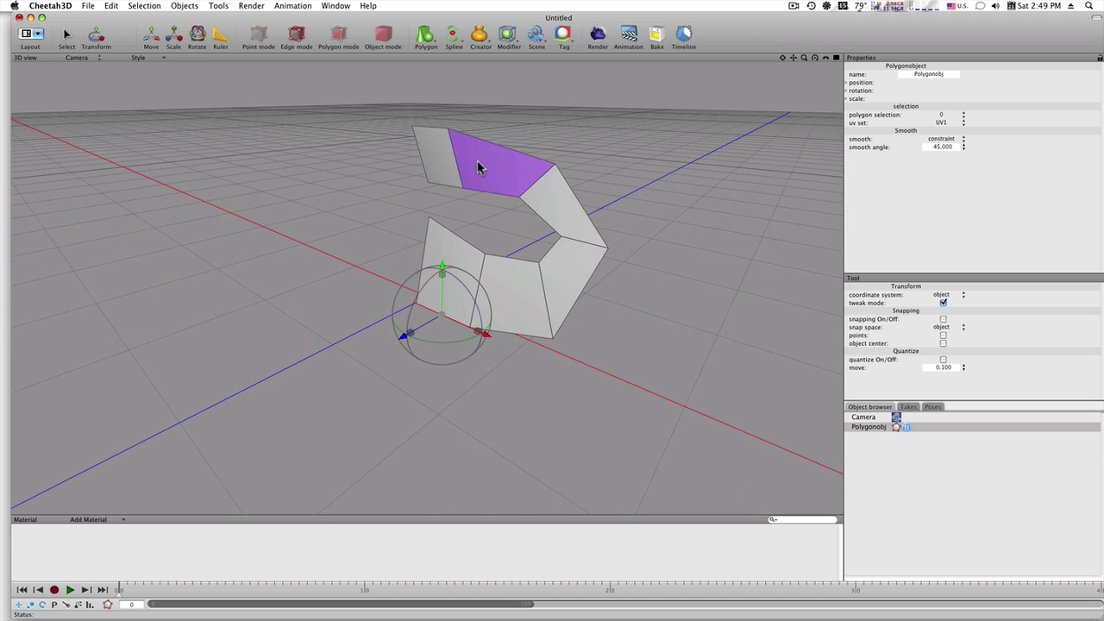
left_click(433, 128)
left_click_drag(388, 137, 378, 138)
right_click_drag(630, 377, 601, 376)
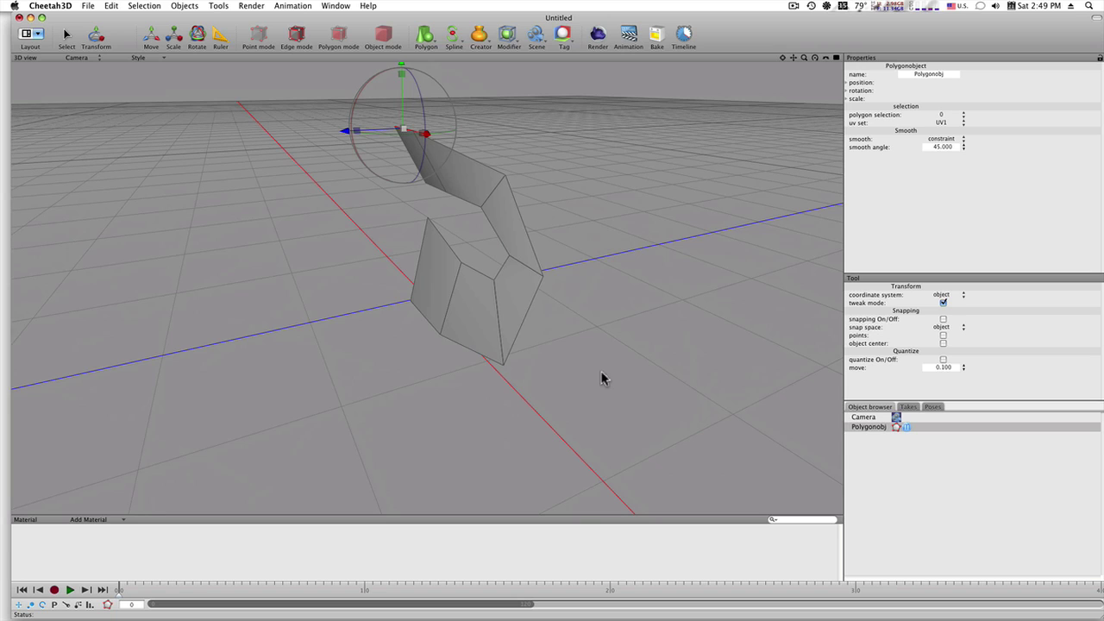
Move the right-hand and inner corner points outward to reshape adjacent panels.
left_click(542, 281)
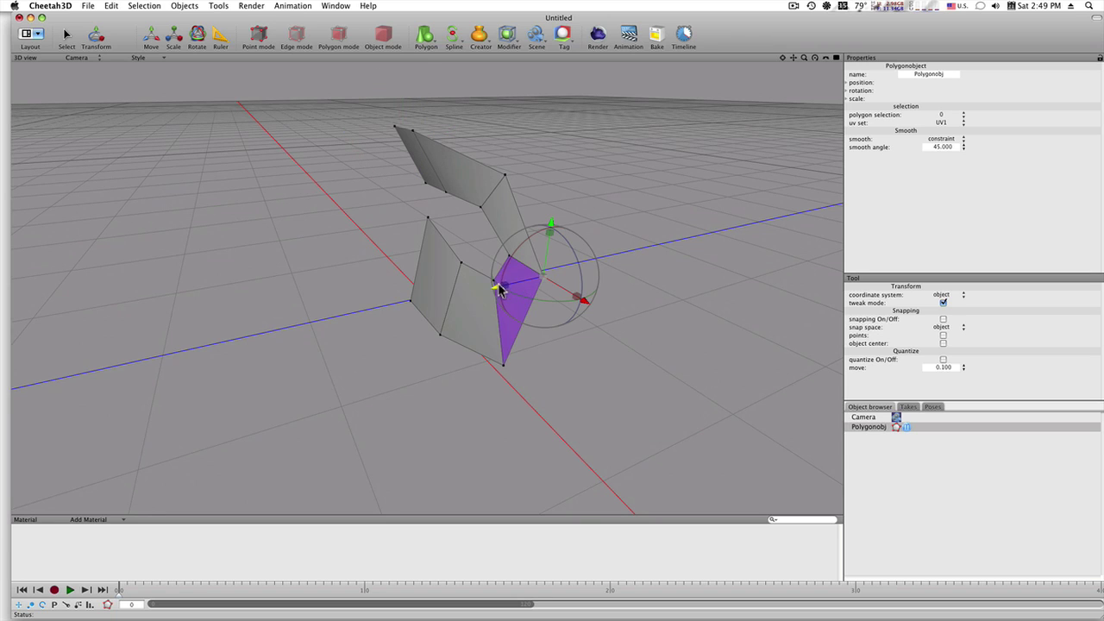
left_click_drag(492, 286, 537, 277)
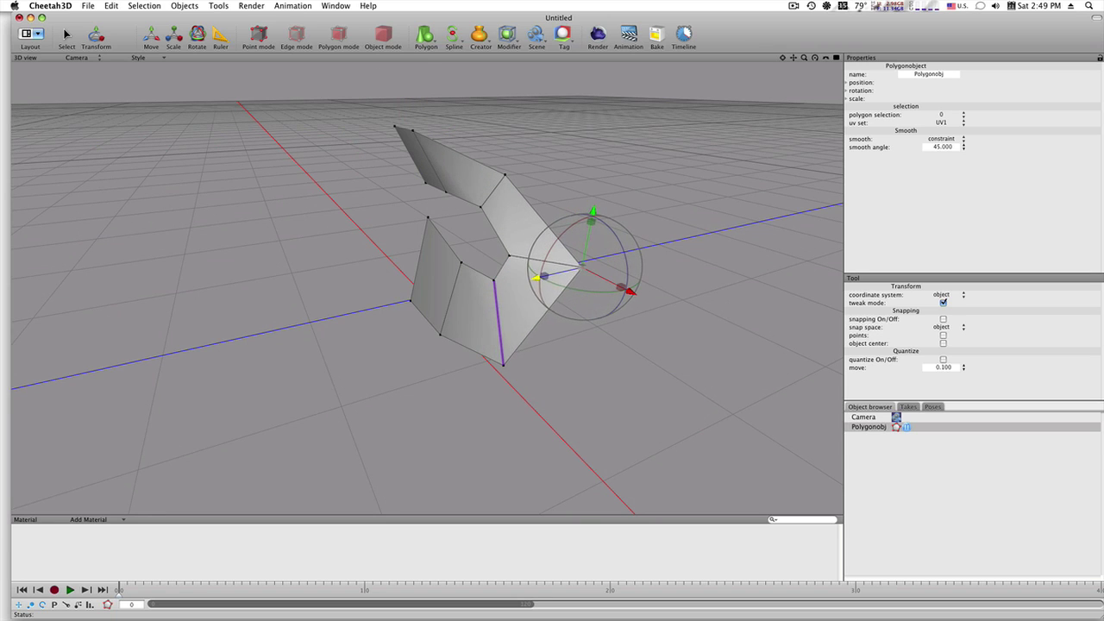
left_click(511, 256)
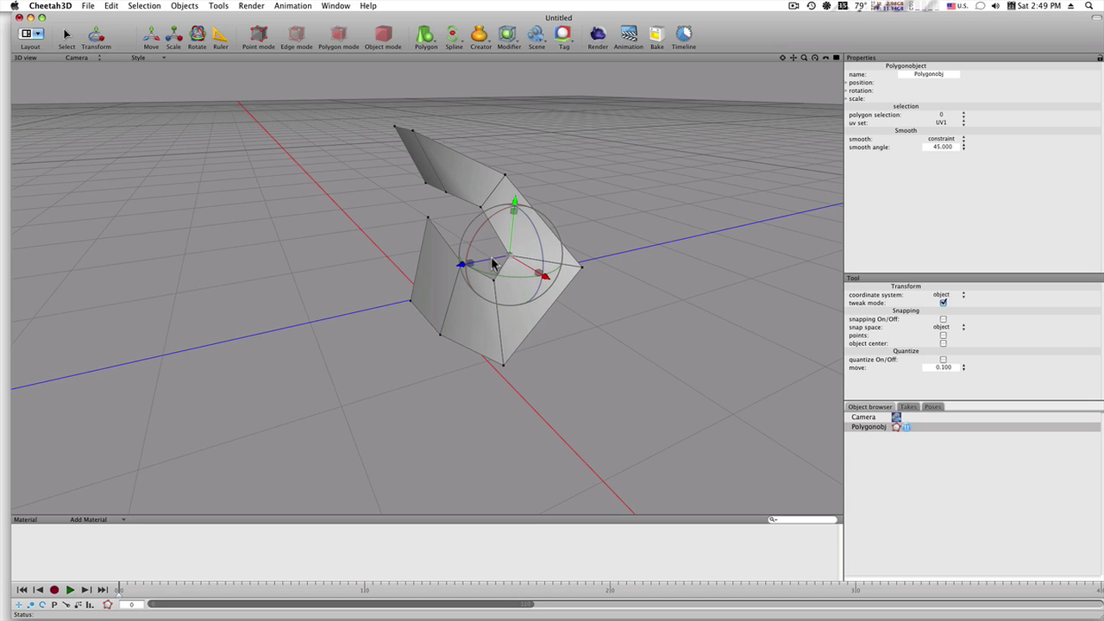
left_click_drag(470, 263, 487, 260)
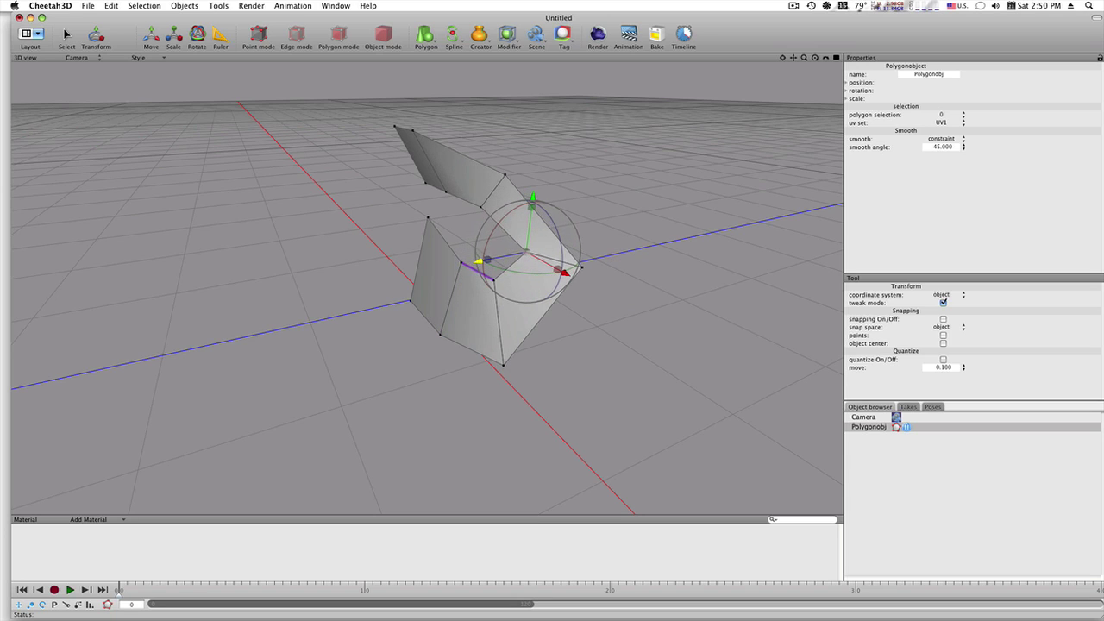
Raise the left side face to bend the strip upward.
left_click(448, 289)
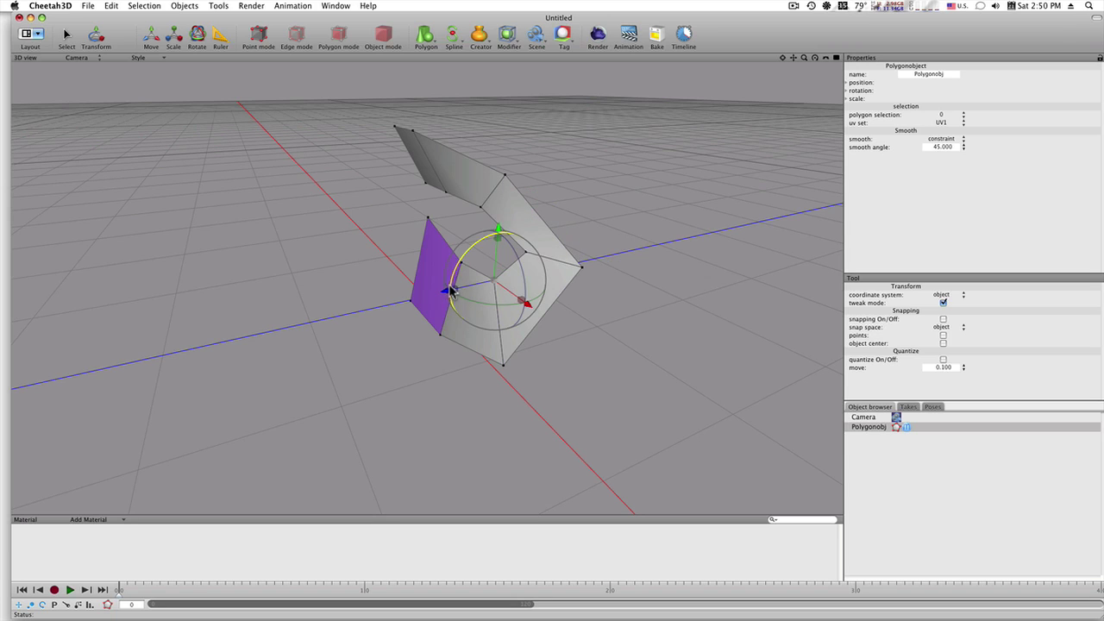
left_click_drag(460, 287, 463, 220)
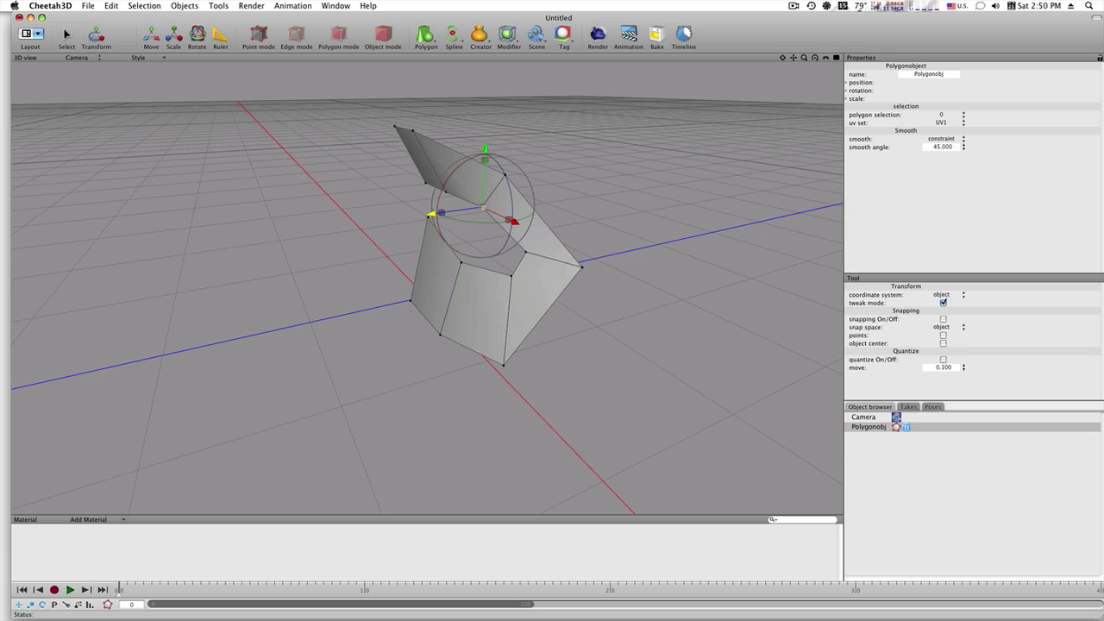
left_click_drag(482, 160, 491, 169)
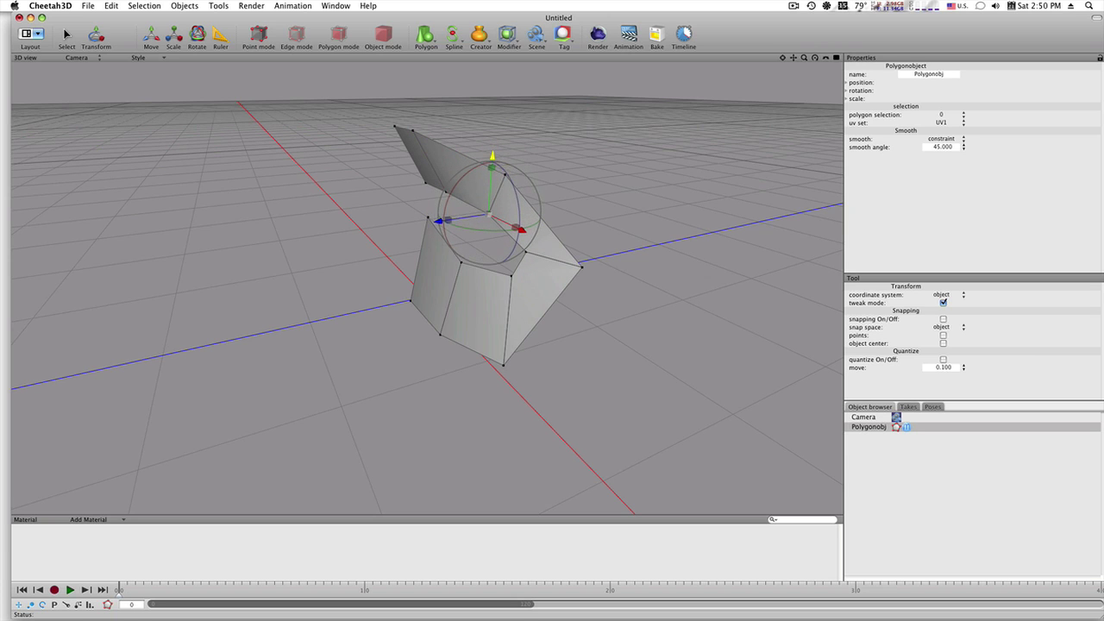
Select the bottom edge of the lower front face.
left_click(451, 308)
mouse_move(451, 308)
right_mouse_down()
mouse_move(414, 304)
mouse_move(505, 315)
mouse_move(481, 311)
right_mouse_up()
key("e")
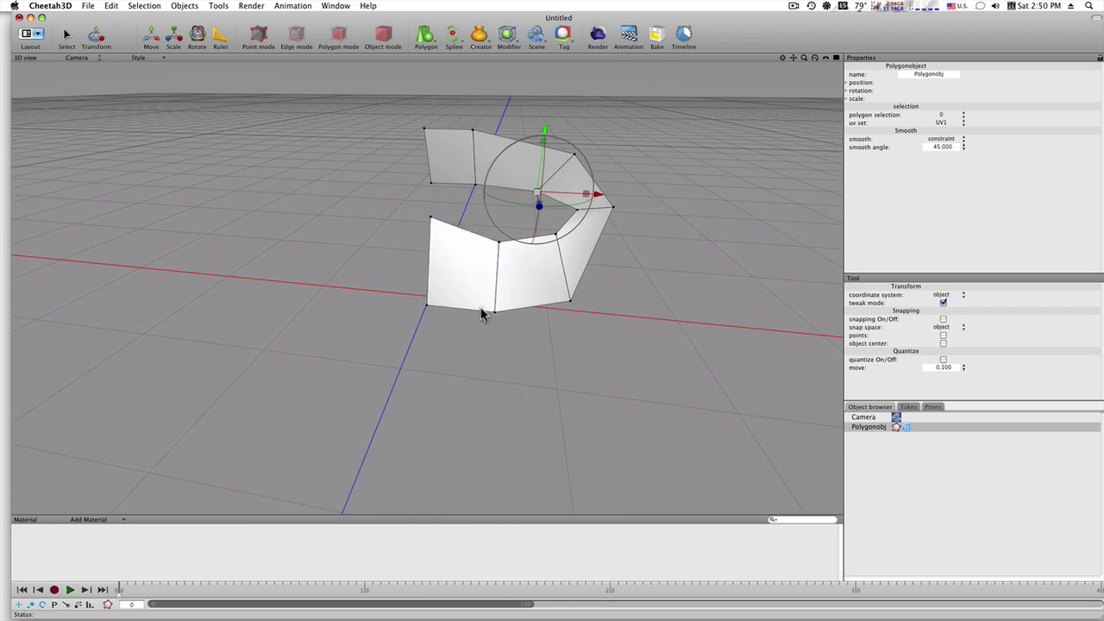
left_click(462, 308)
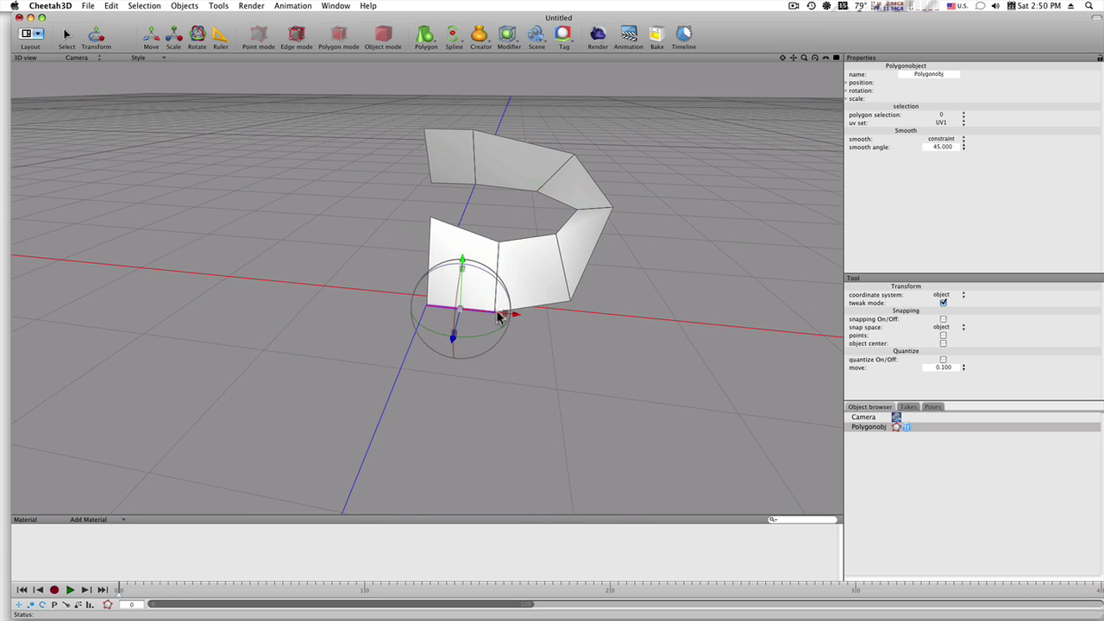
left_click(500, 310)
left_click(36, 5)
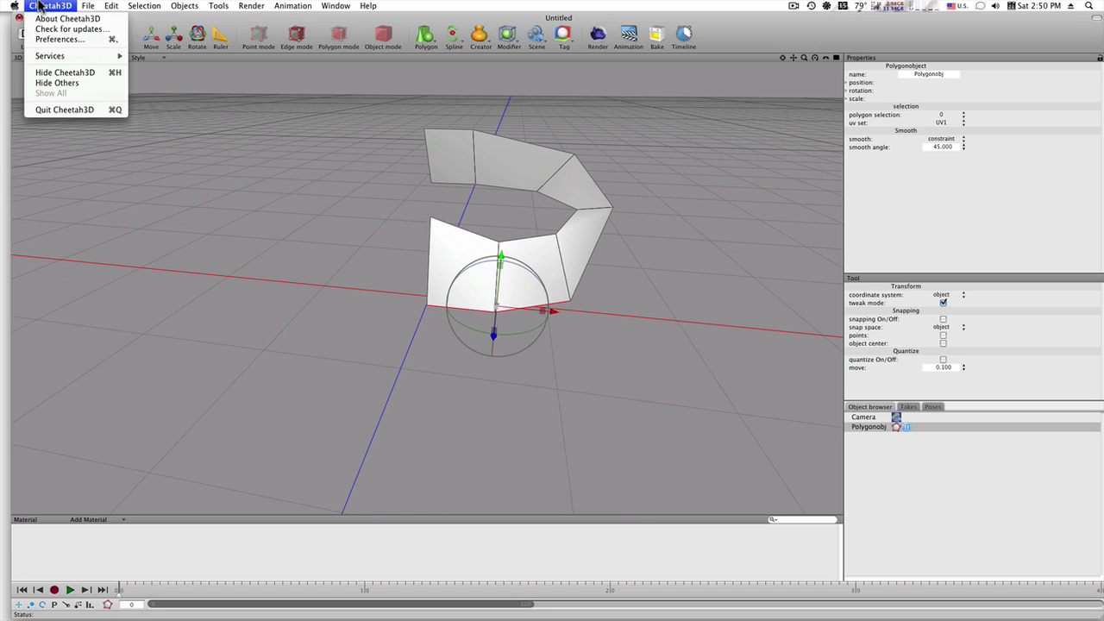
left_click(57, 34)
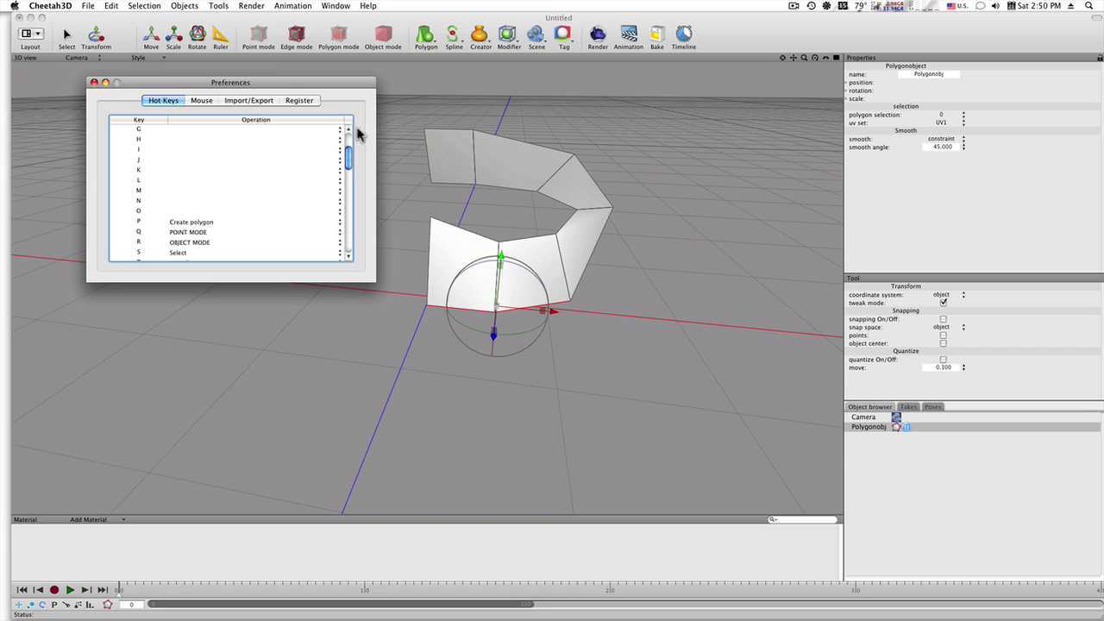
scroll(350, 152, "up", 2)
scroll(336, 151, "up", 2)
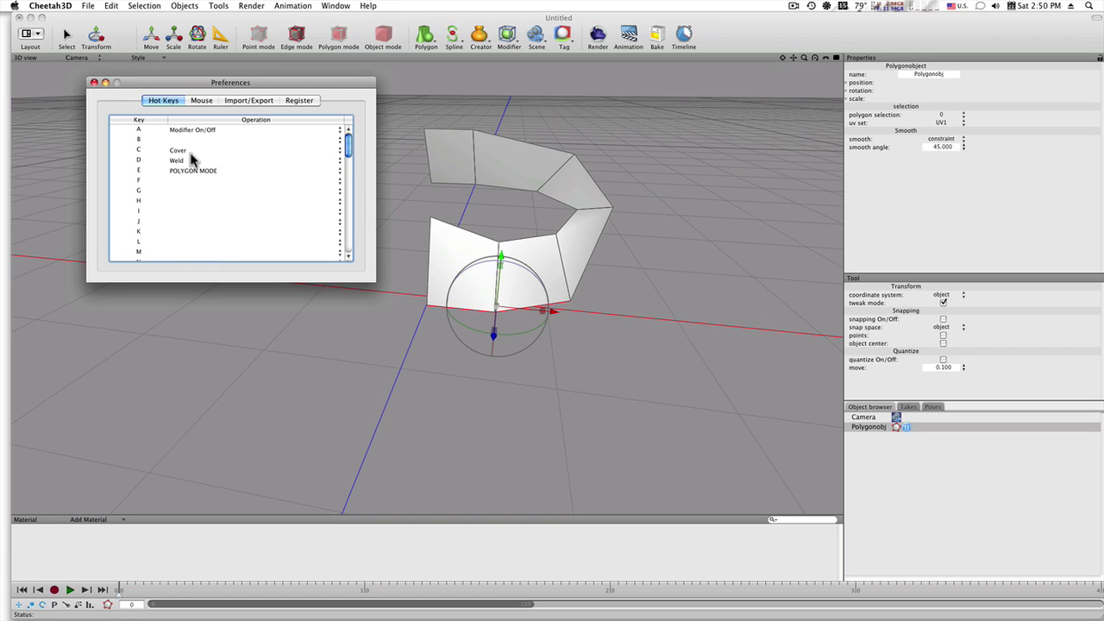
left_click(94, 83)
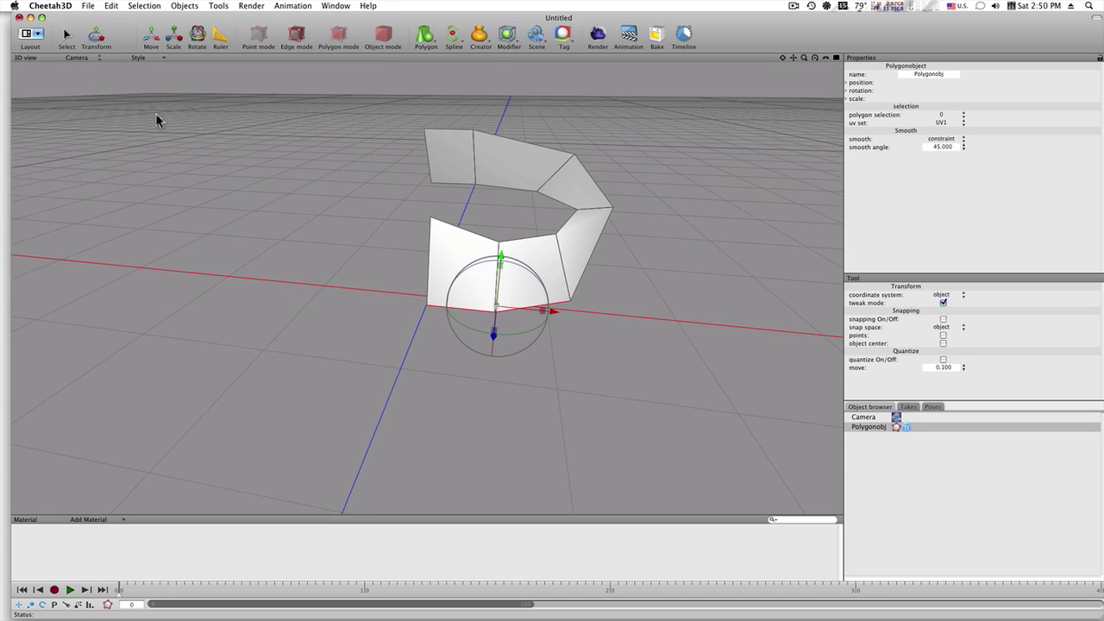
Pull the strip's bottom edge down twice to add two new bands.
left_click(538, 303)
left_click(584, 312)
middle_click_drag(609, 303, 585, 292)
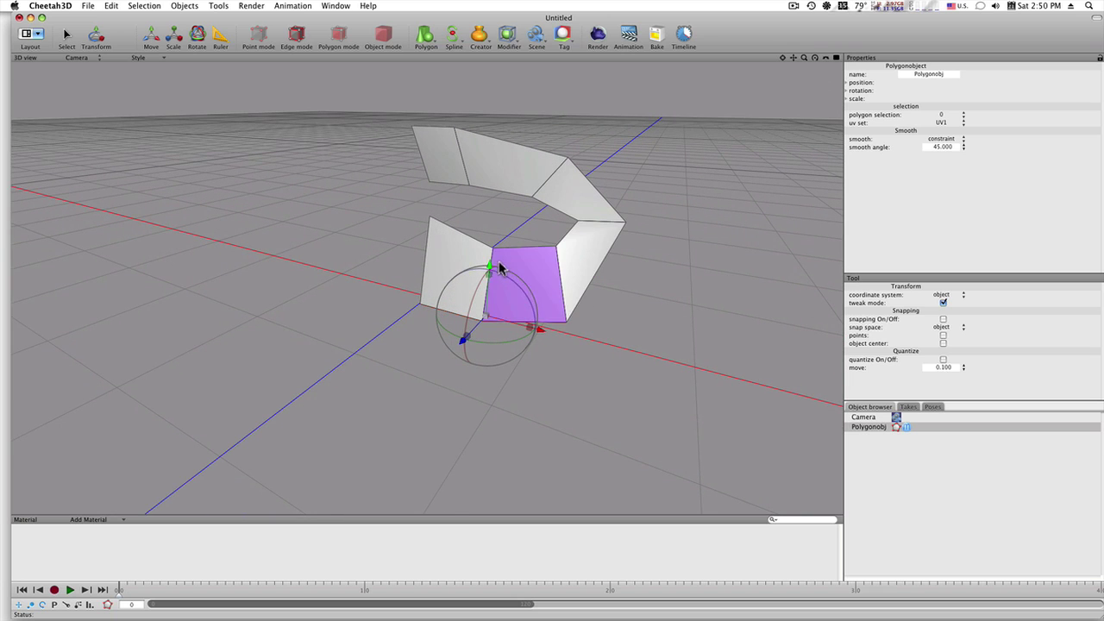
left_click_drag(489, 270, 487, 304)
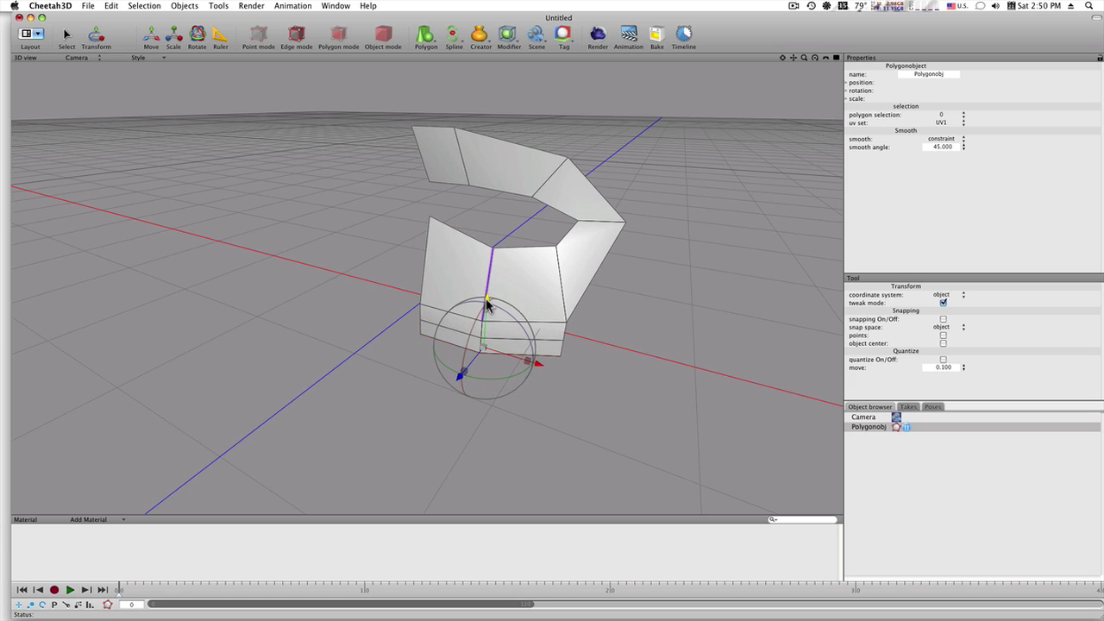
left_click_drag(487, 300, 486, 312)
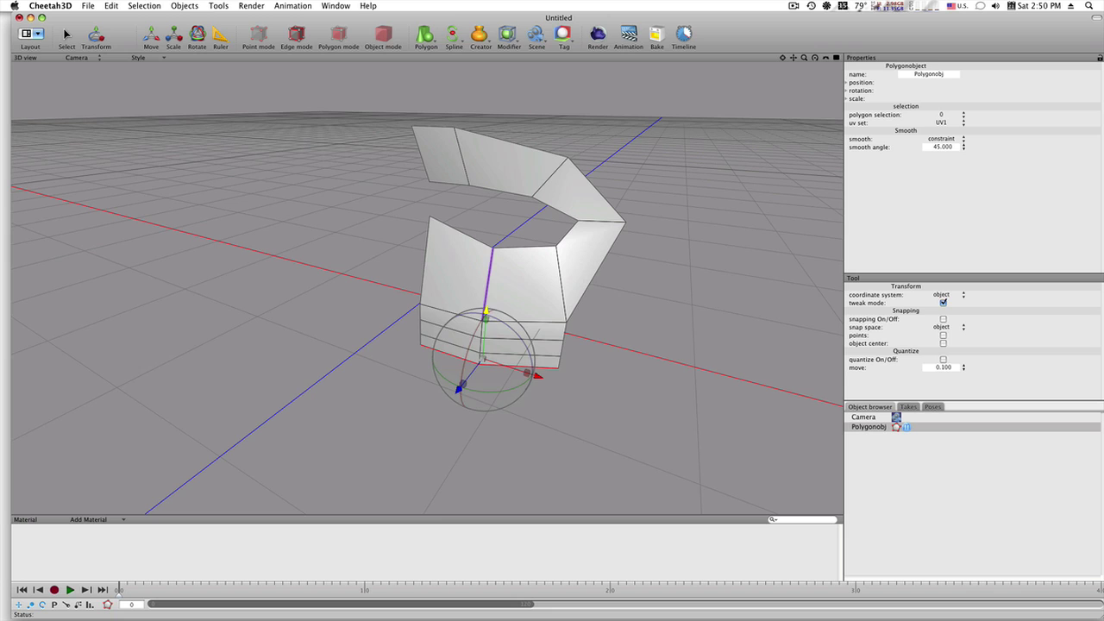
left_click_drag(479, 386, 487, 390)
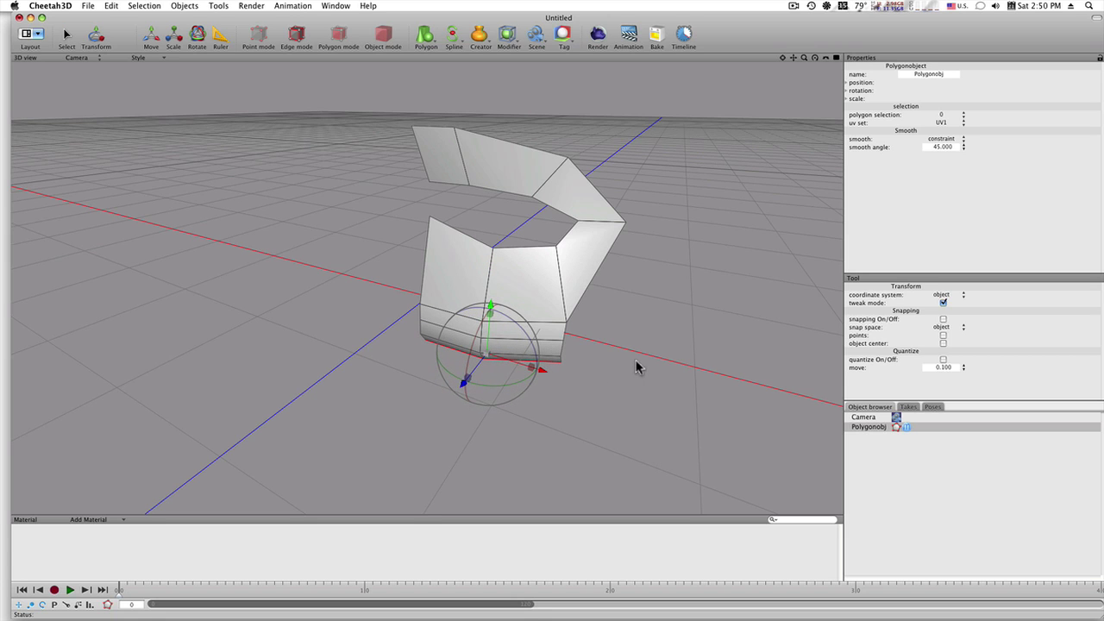
Slide the bottom edge outward along X into a flat panel near the ground.
mouse_move(635, 365)
right_mouse_down()
mouse_move(581, 337)
mouse_move(516, 340)
right_mouse_up()
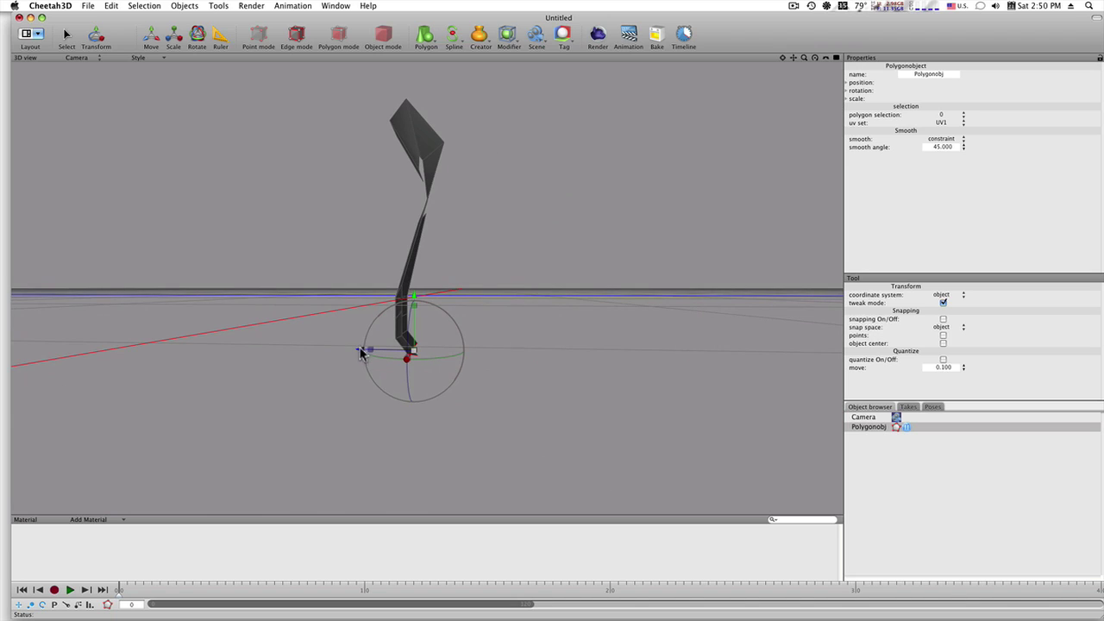
left_click_drag(360, 352, 369, 357)
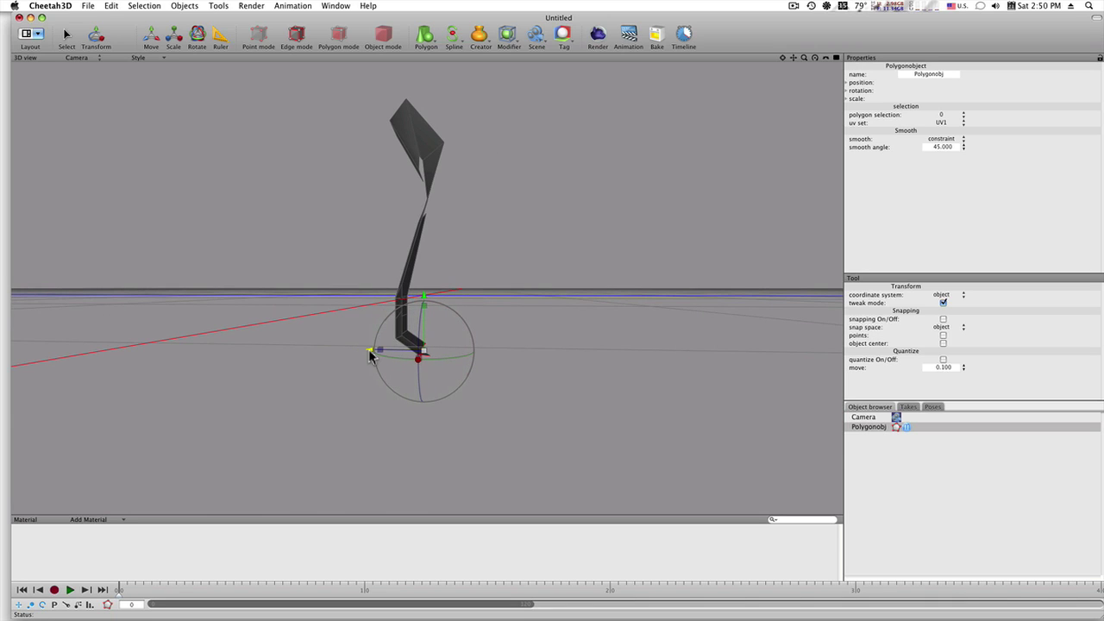
left_click_drag(370, 353, 407, 357)
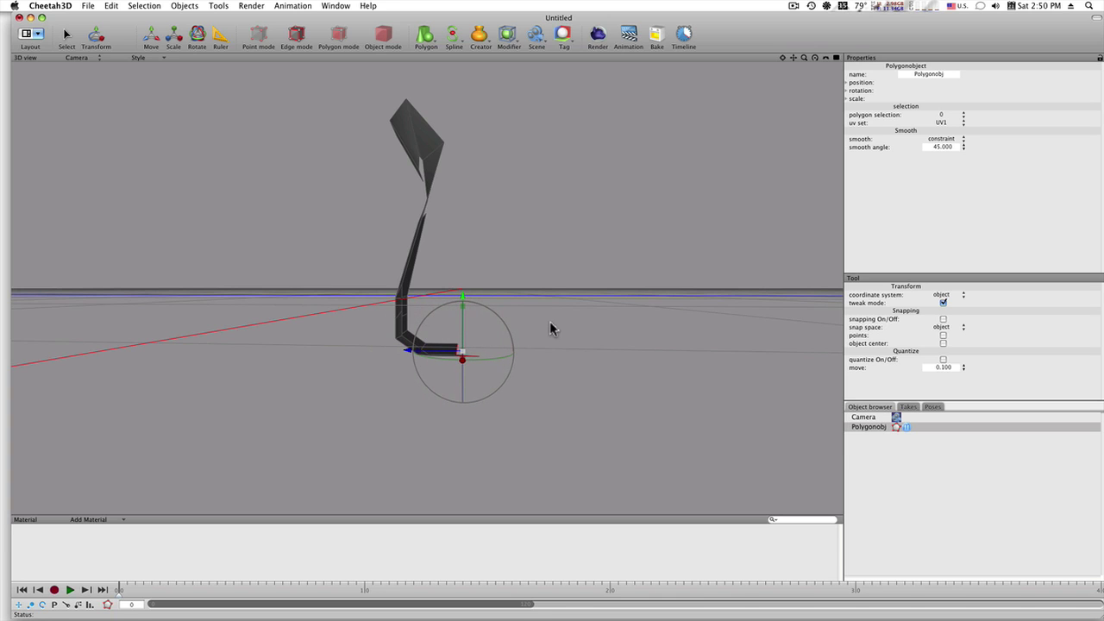
mouse_move(549, 321)
right_mouse_down()
mouse_move(578, 345)
mouse_move(602, 334)
right_mouse_up()
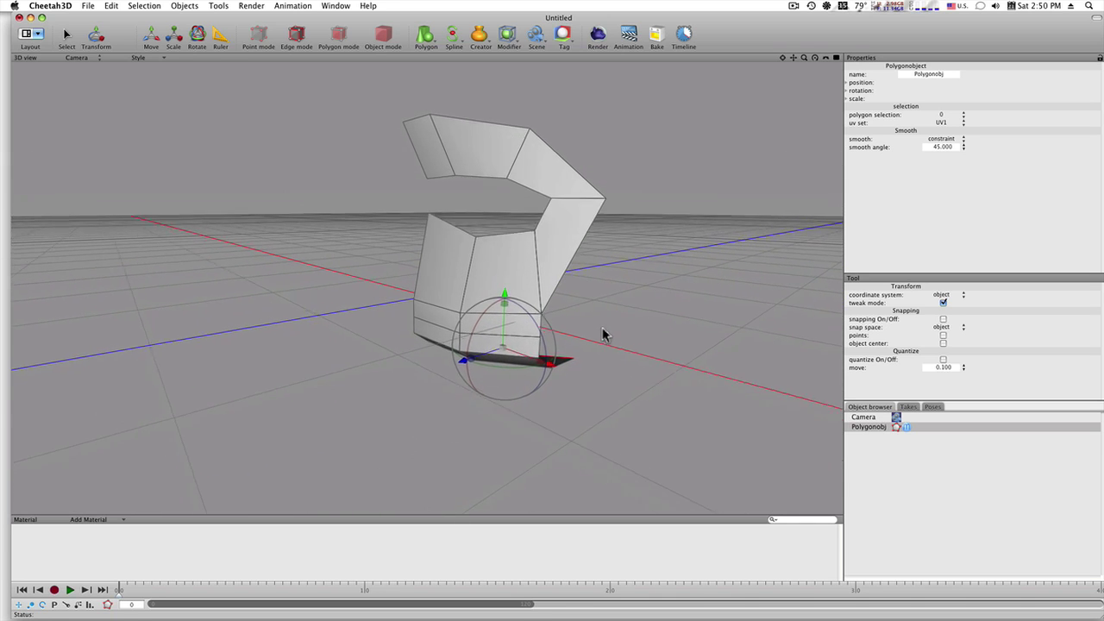
Move the upper edges sideways so the upper lip curls over.
left_click(443, 177)
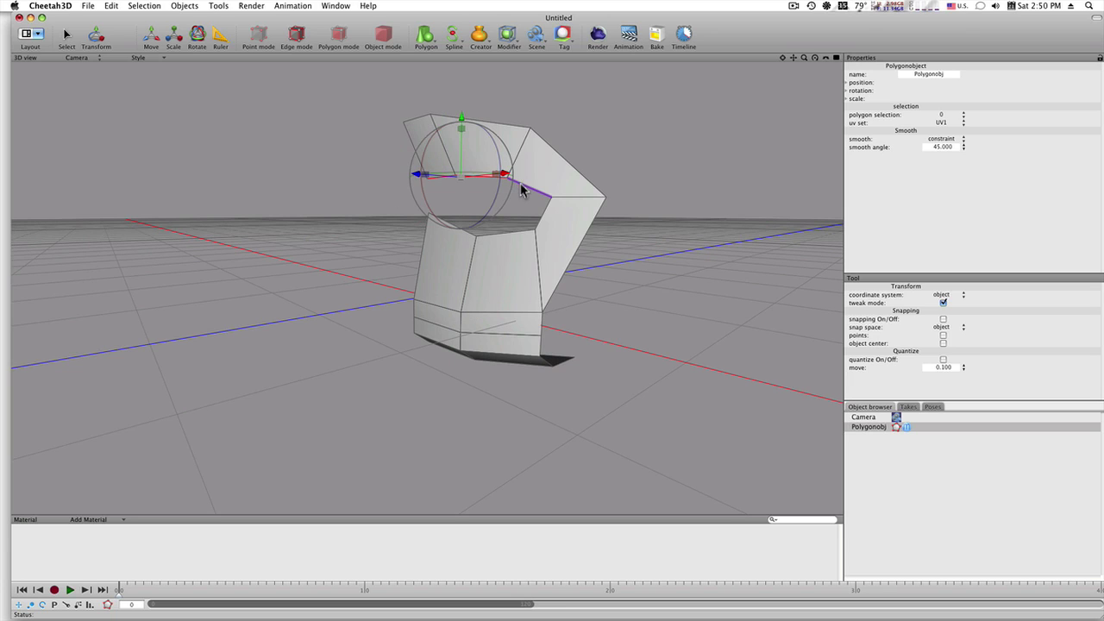
right_click(475, 229)
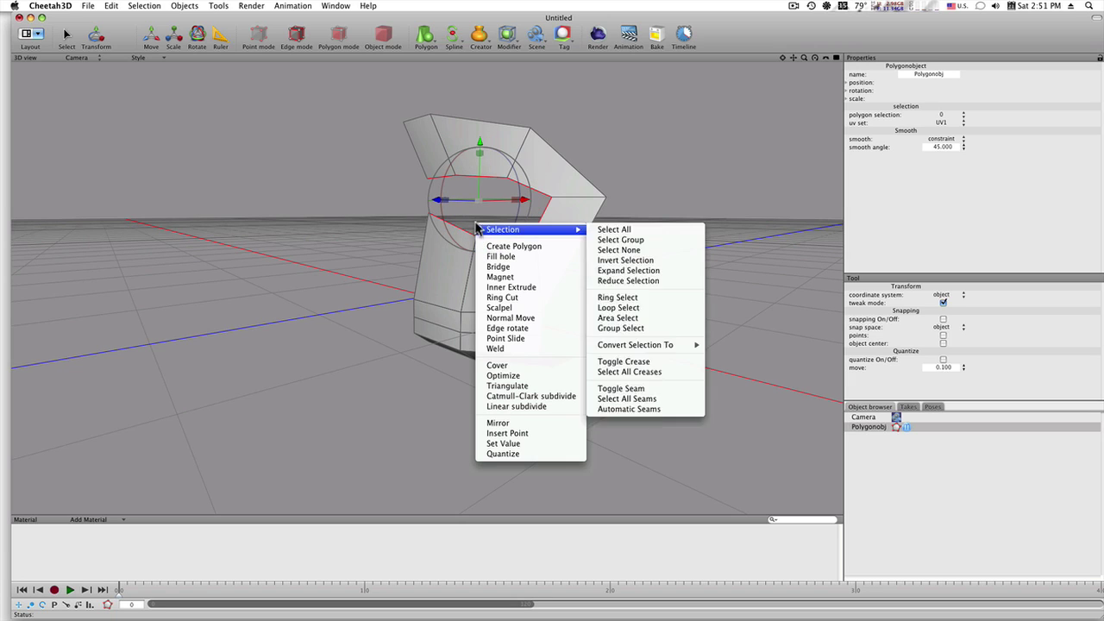
left_click(363, 194)
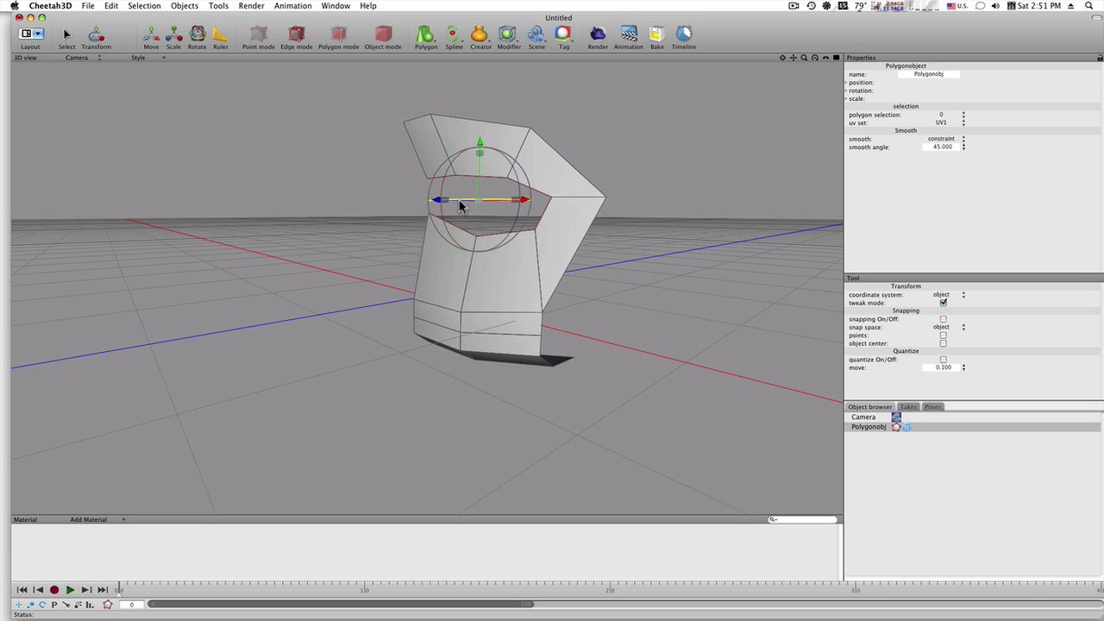
left_click_drag(438, 202, 506, 200)
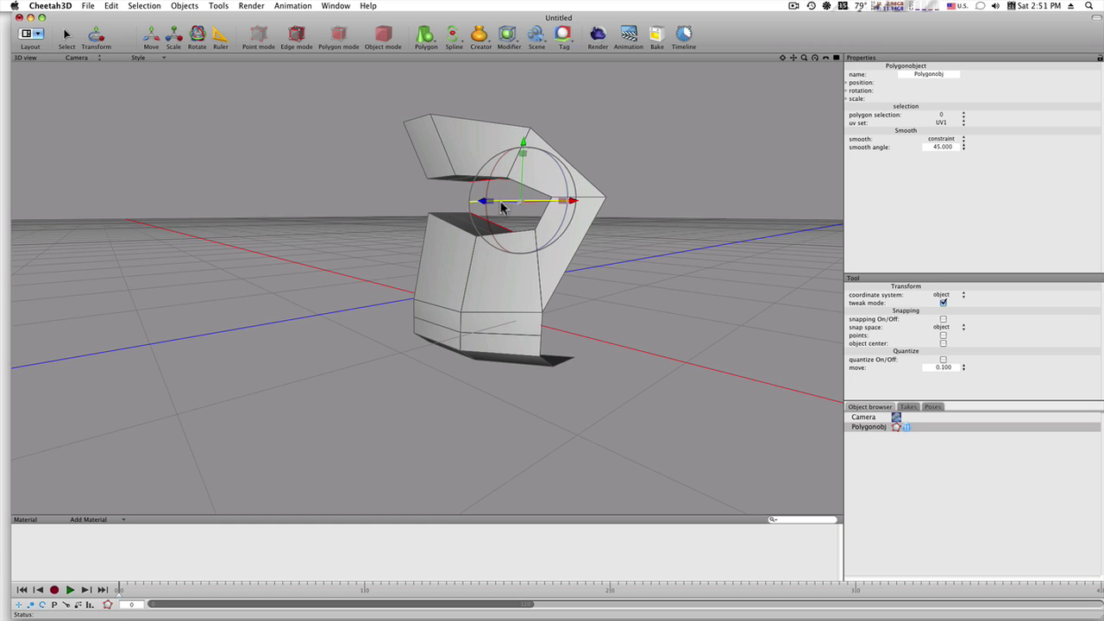
Pick polygons inside the C's opening and orbit to check the shape.
mouse_move(382, 239)
right_mouse_down()
mouse_move(375, 256)
mouse_move(305, 244)
right_mouse_up()
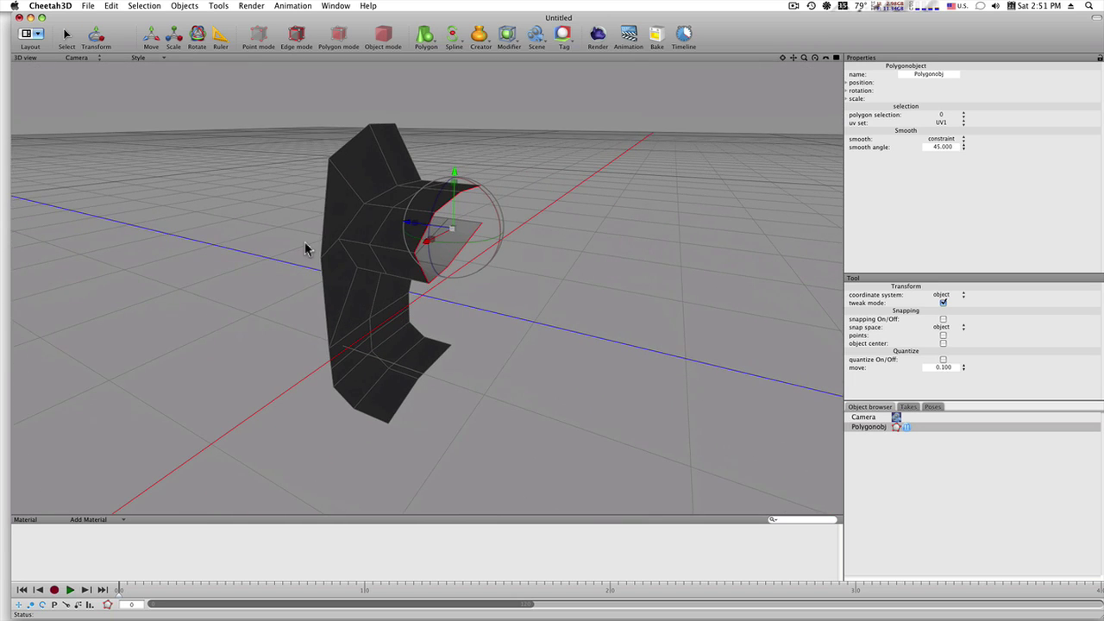
left_click(377, 251)
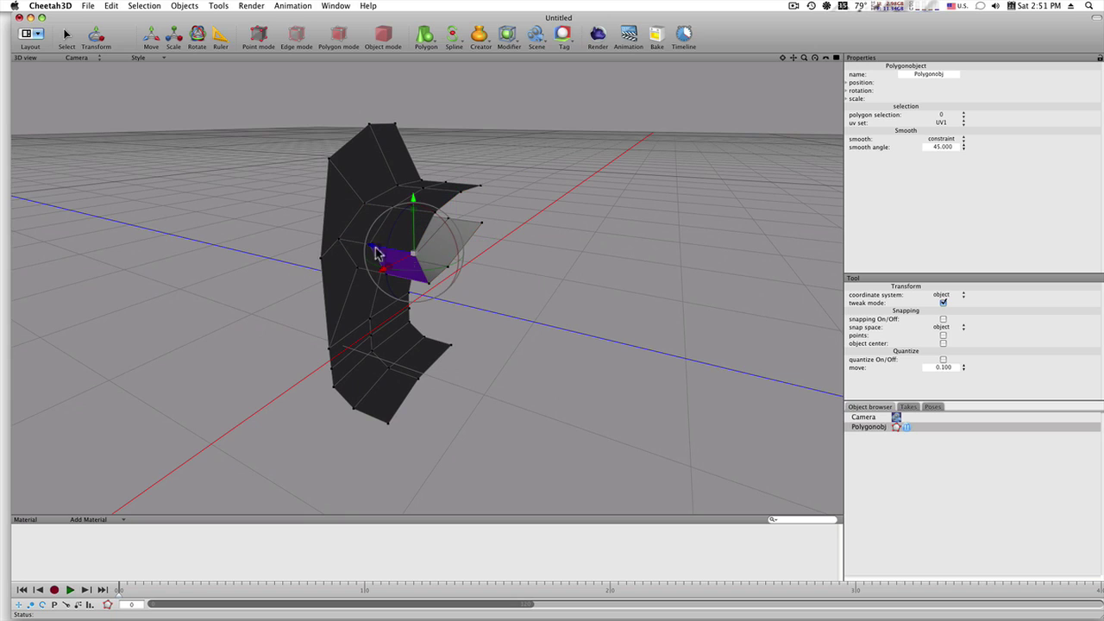
left_click(383, 267)
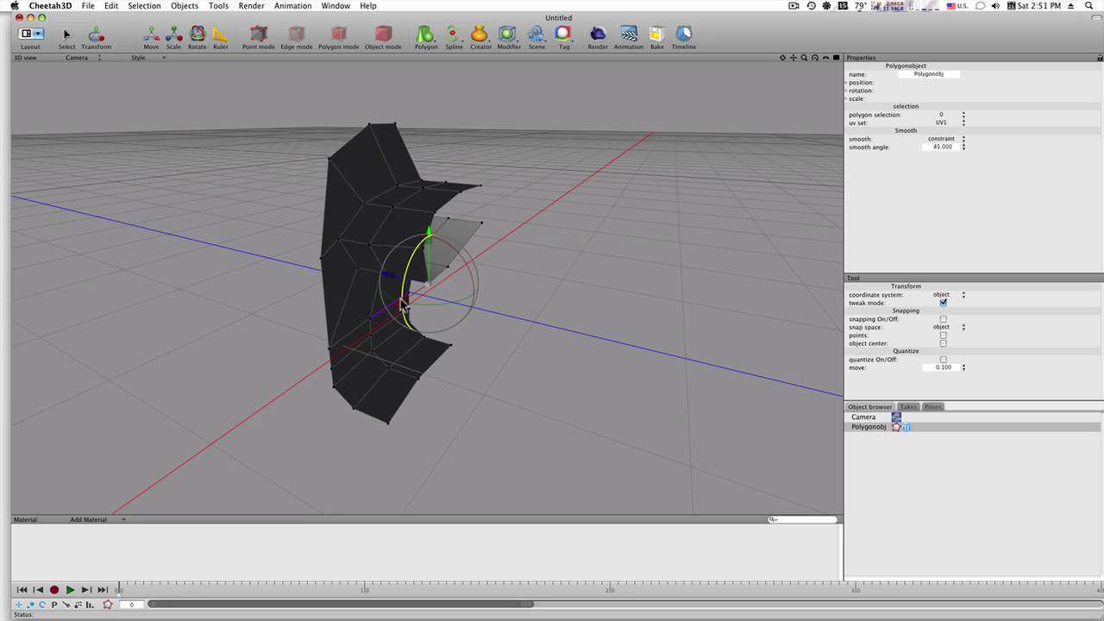
left_click(402, 303)
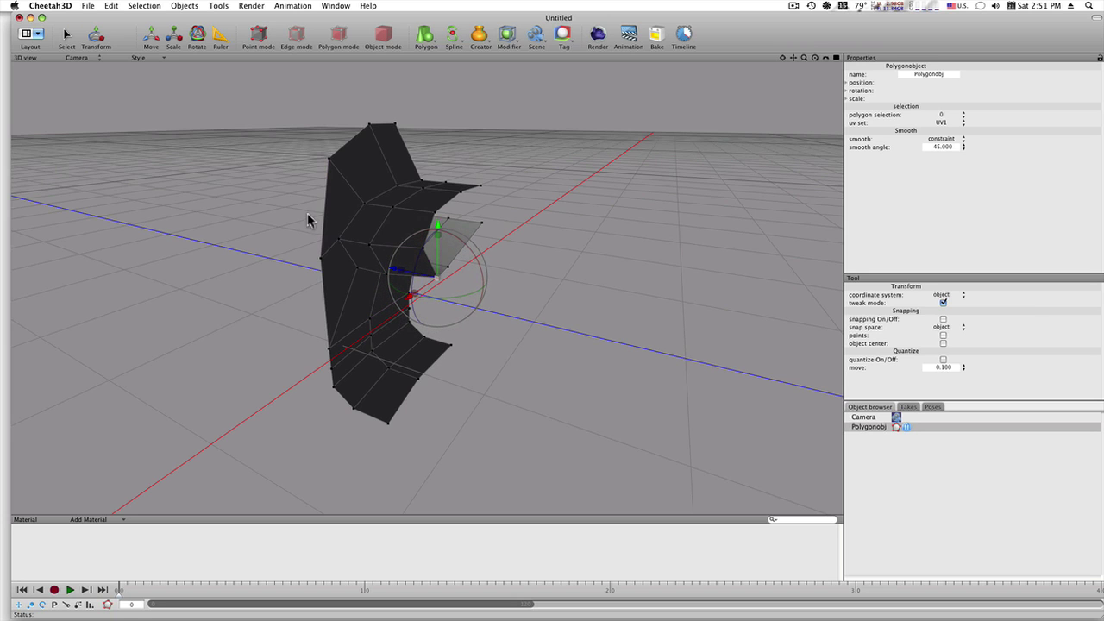
mouse_move(287, 195)
middle_mouse_down()
mouse_move(347, 154)
mouse_move(364, 158)
middle_mouse_up()
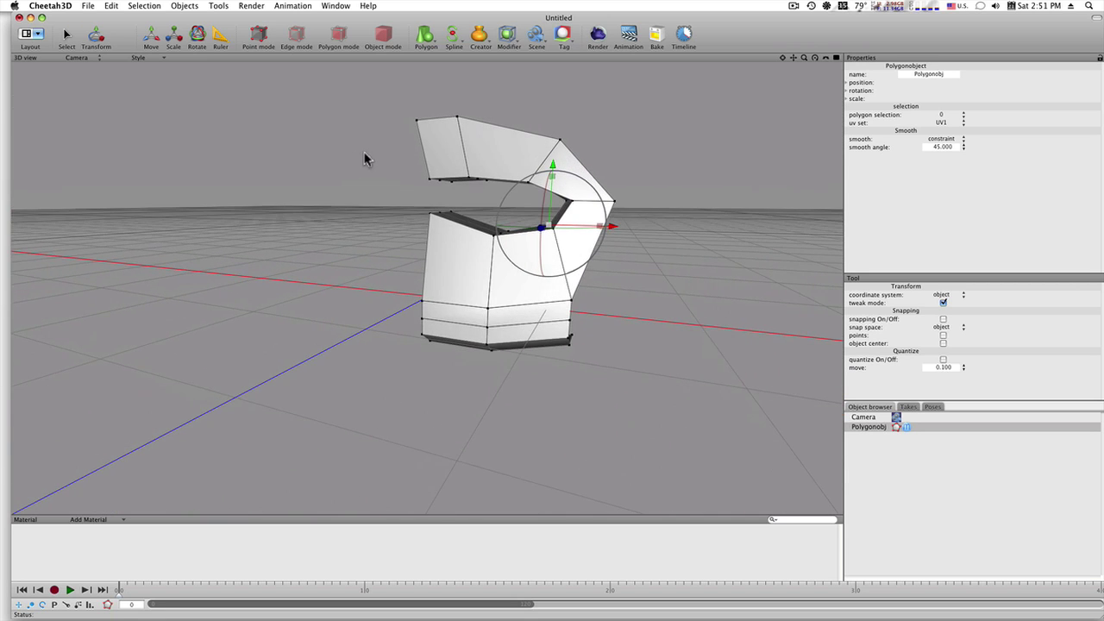
In Edge mode, select the lower lip's bottom front and left edges.
mouse_move(373, 199)
left_mouse_down()
mouse_move(347, 195)
mouse_move(365, 195)
mouse_move(352, 197)
mouse_move(348, 183)
left_mouse_up()
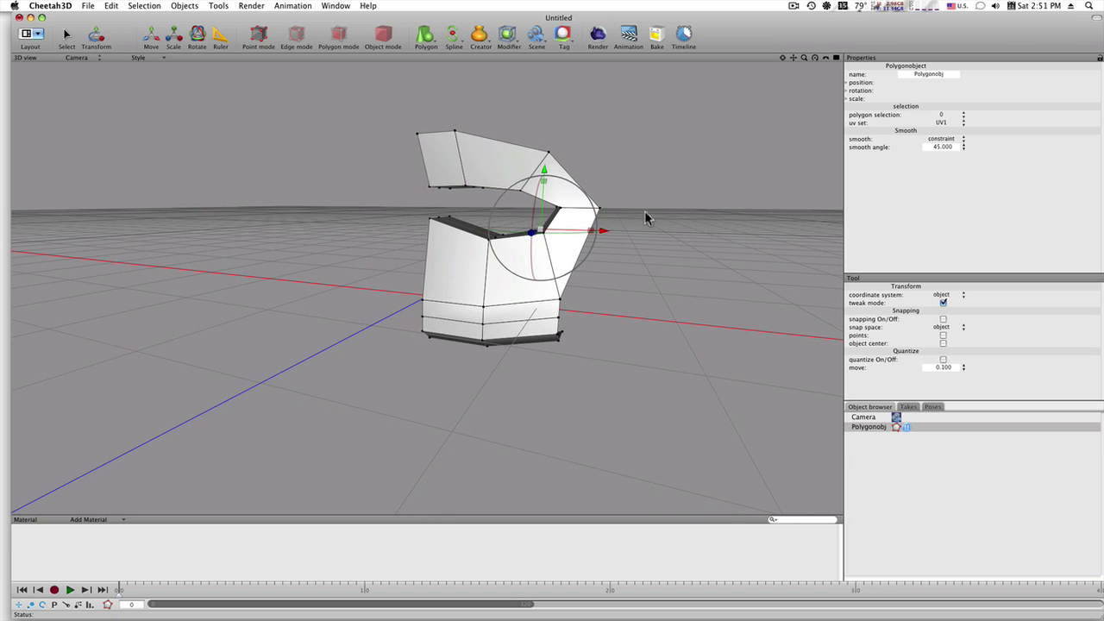
middle_click_drag(645, 216, 648, 256)
key("e")
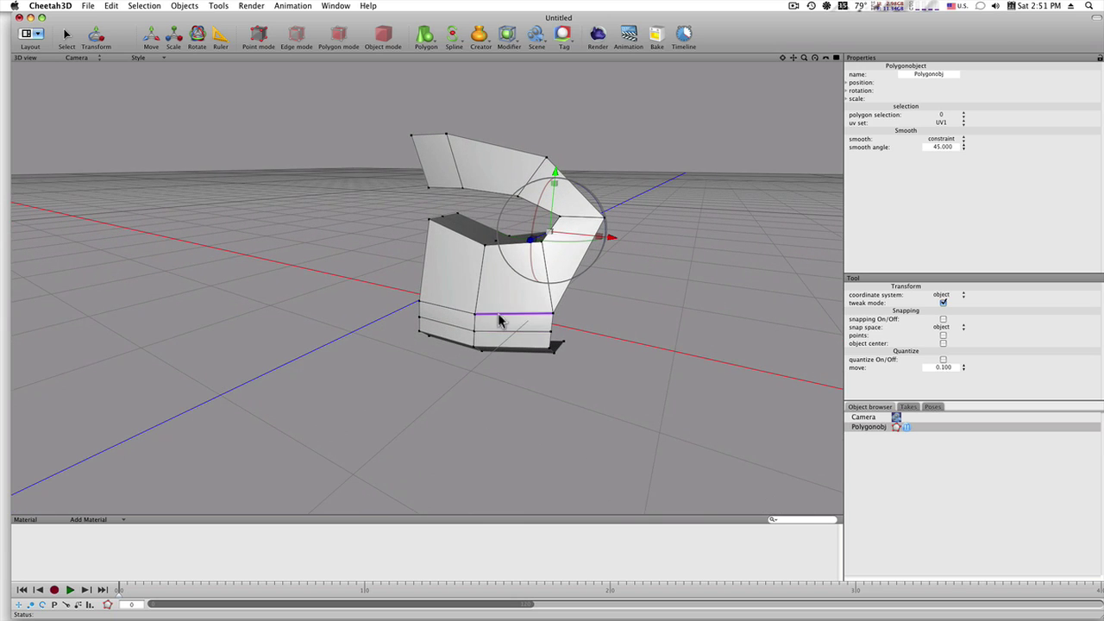
left_click(499, 315)
left_click(449, 314, "shift")
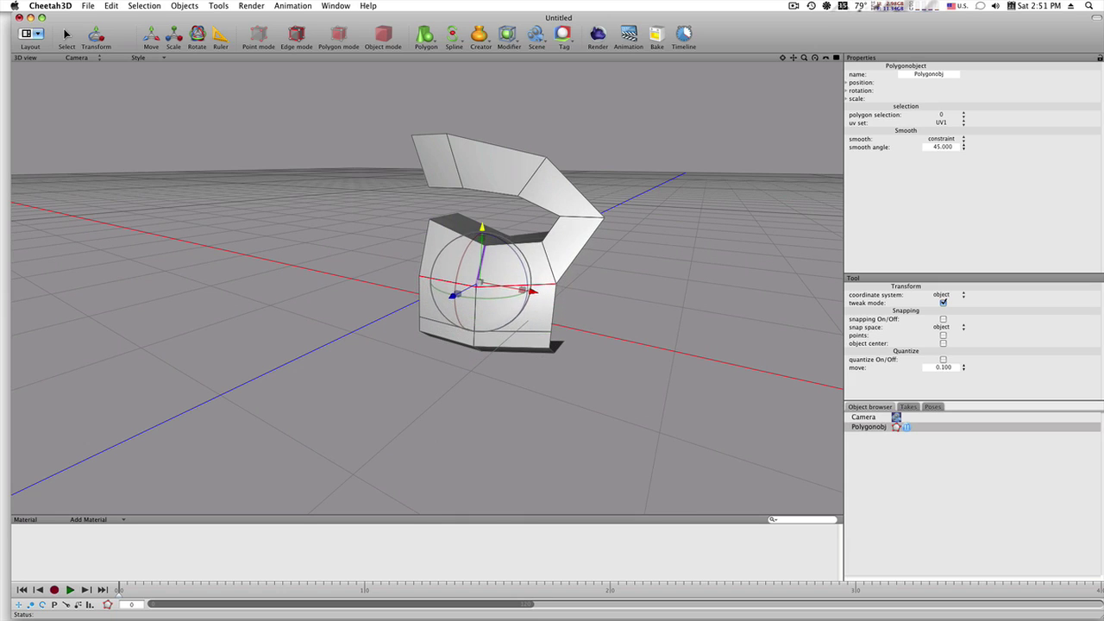
left_click(506, 344)
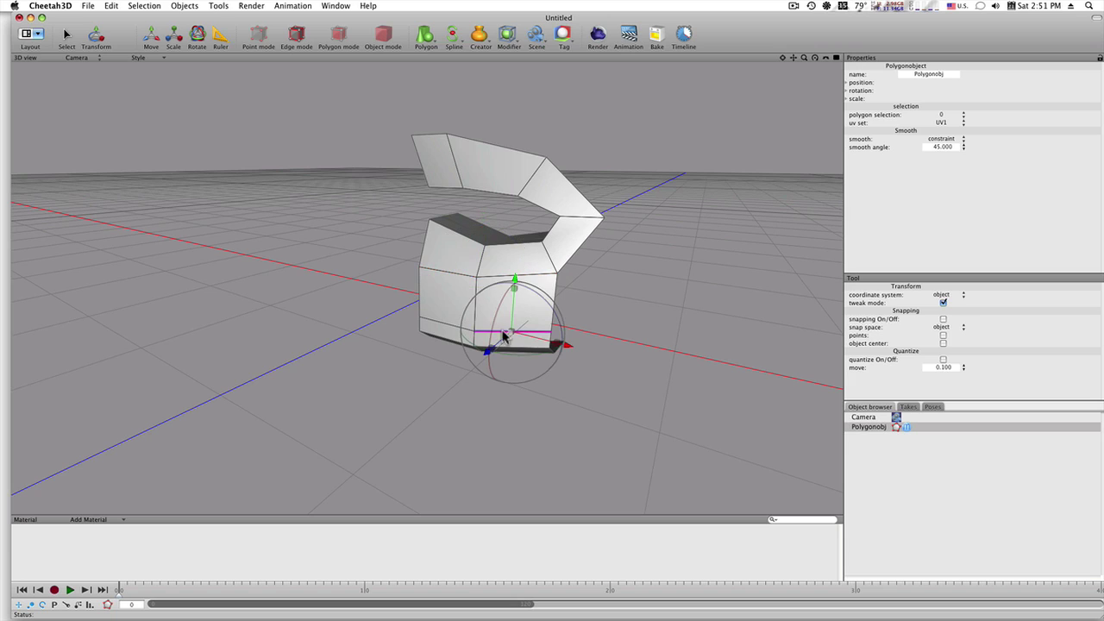
left_click(457, 329, "shift")
Raise the lower lip's bottom edges along Y twice to shorten it.
left_click(481, 278, "shift")
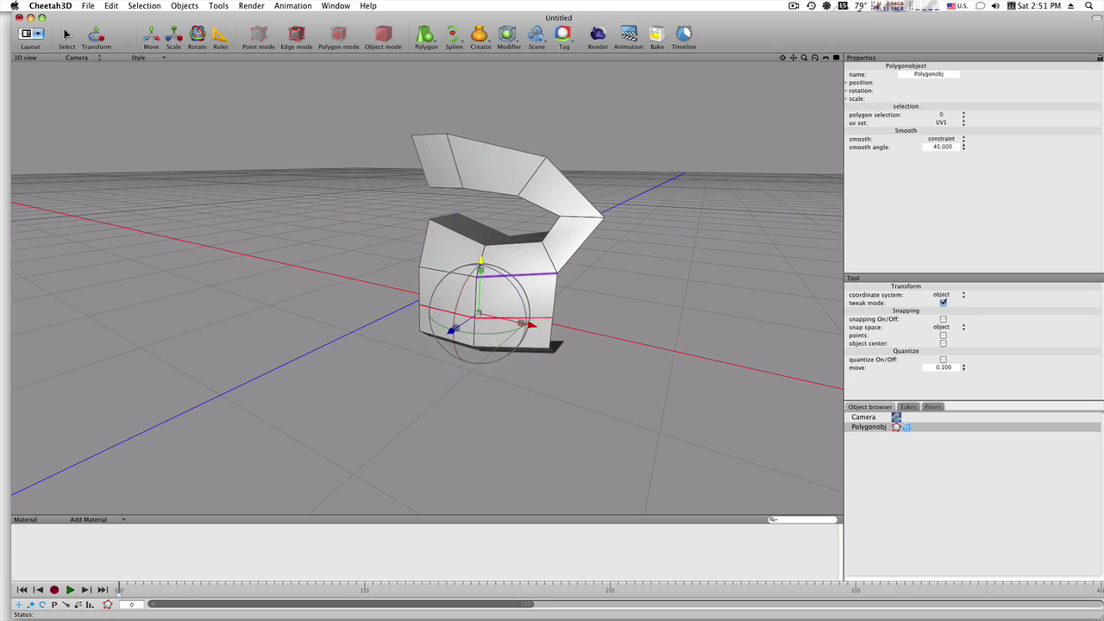
left_click(511, 350)
left_click(452, 341, "shift")
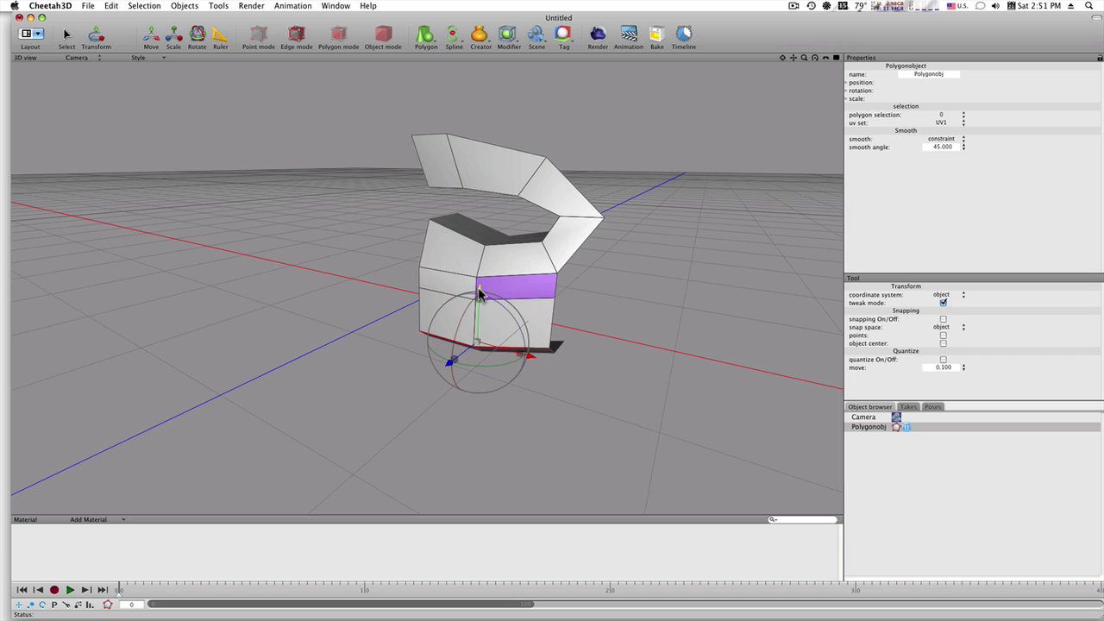
left_click_drag(480, 294, 480, 259)
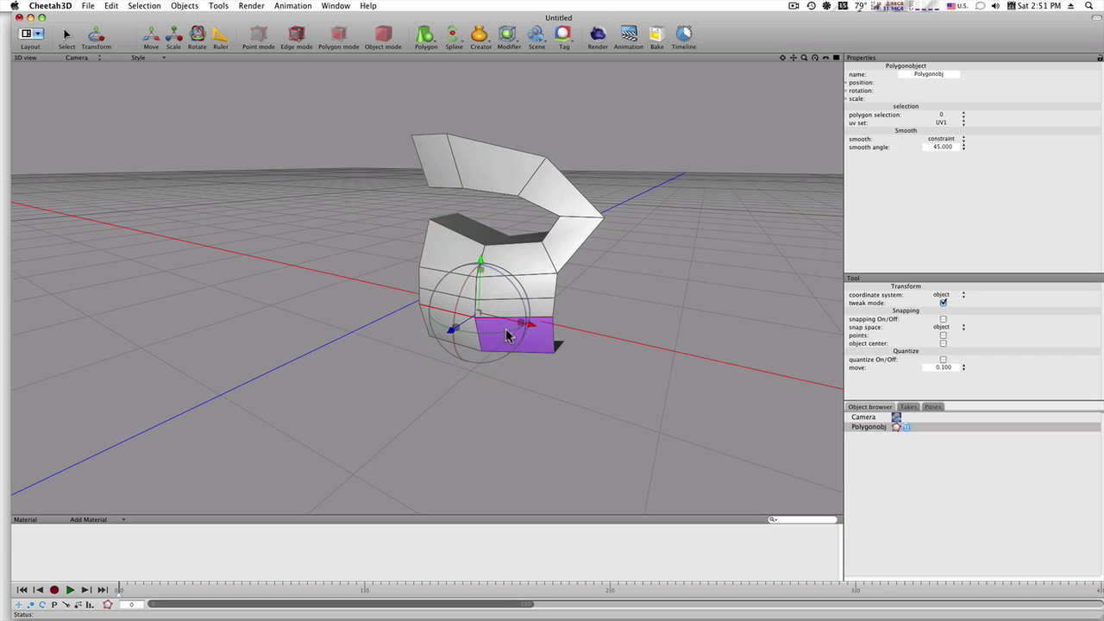
left_click(533, 359)
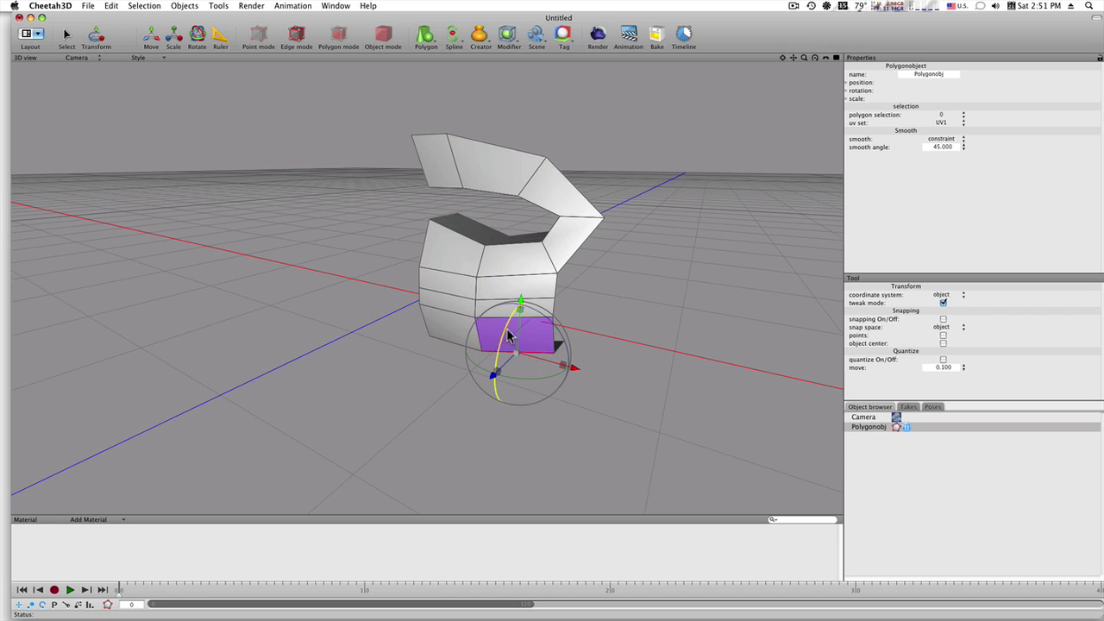
left_click(450, 347, "shift")
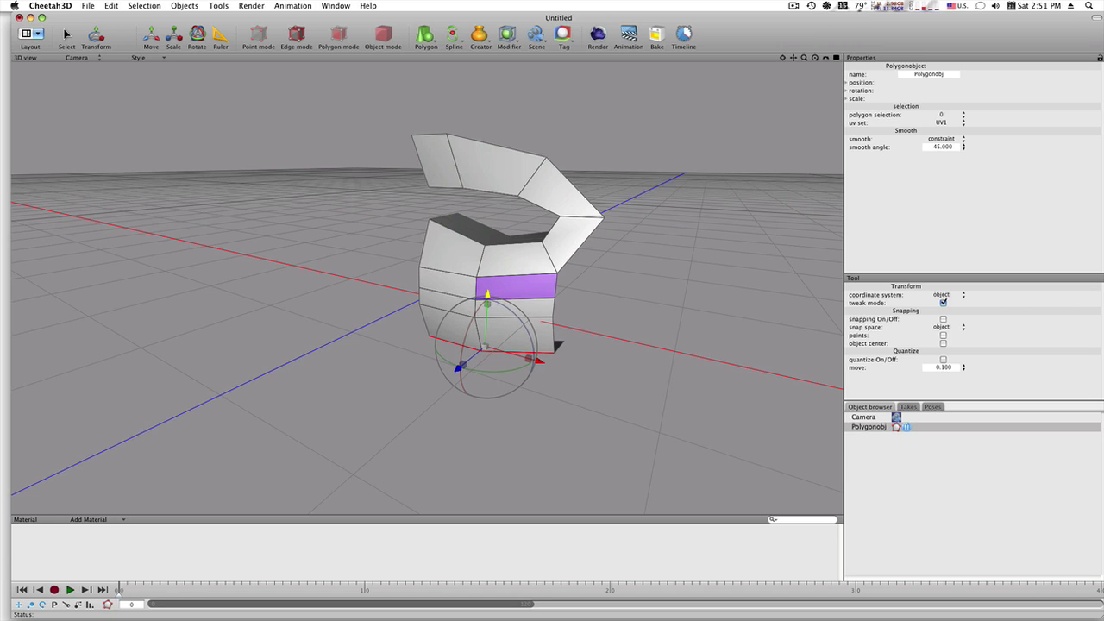
left_click_drag(488, 297, 487, 284)
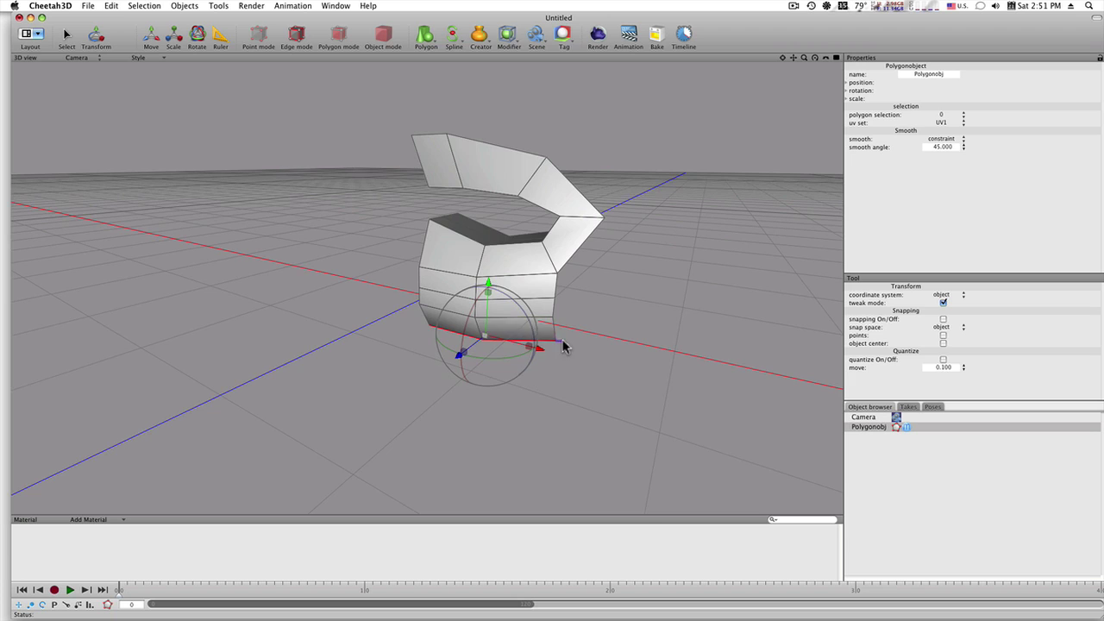
From behind, move the lower flap's bottom edge up to reshape it.
right_click_drag(562, 346, 457, 369)
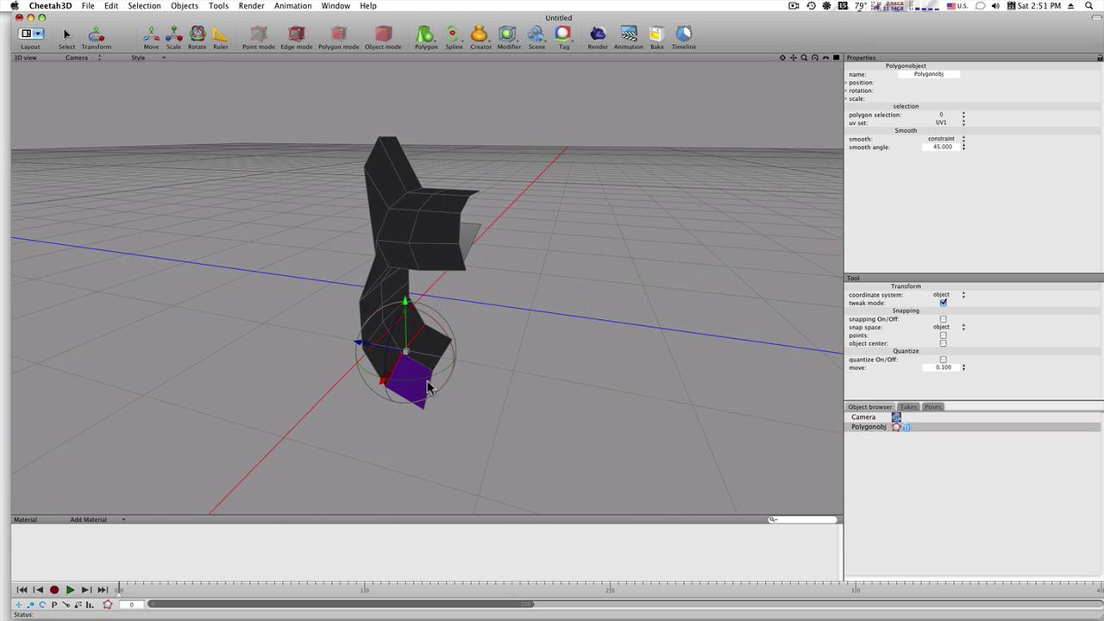
key("3")
key("2")
left_click(439, 365)
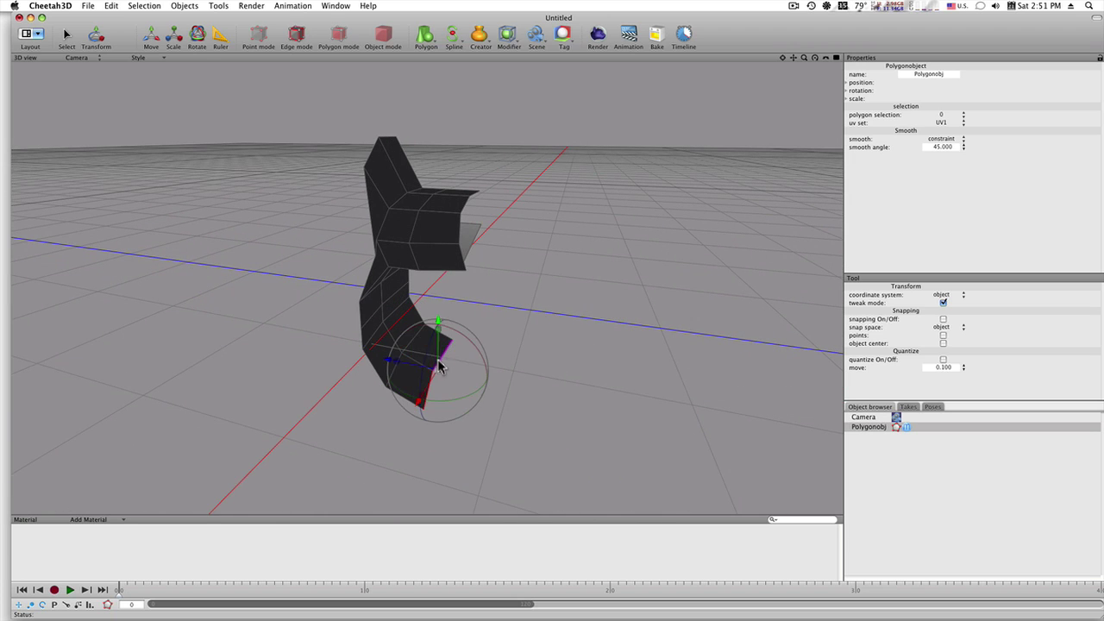
left_click_drag(439, 334, 438, 315)
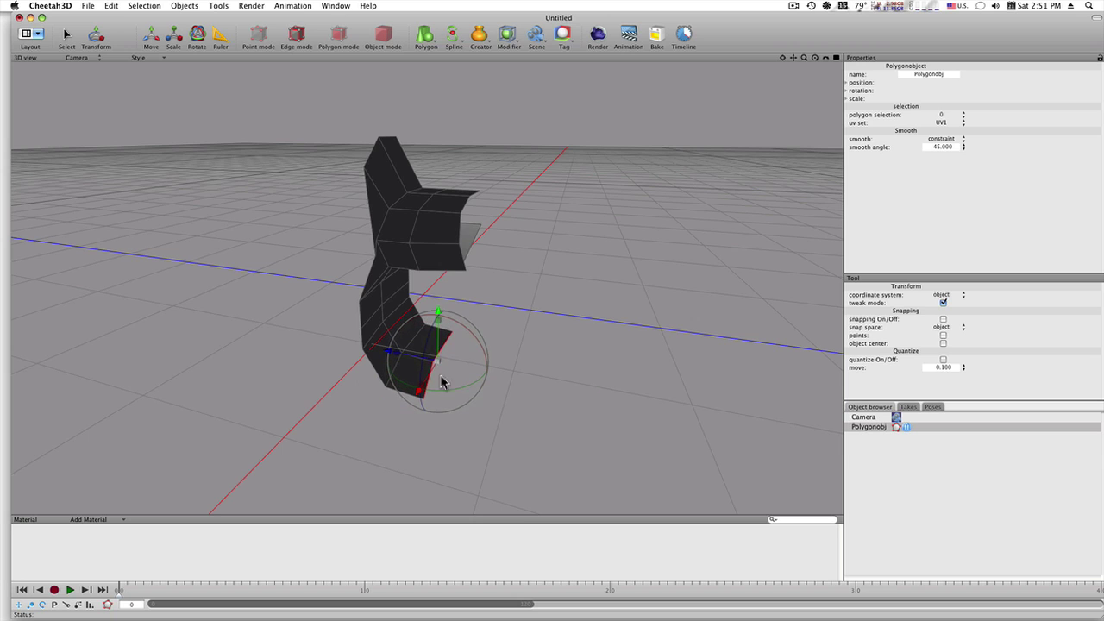
right_click_drag(468, 446, 560, 441)
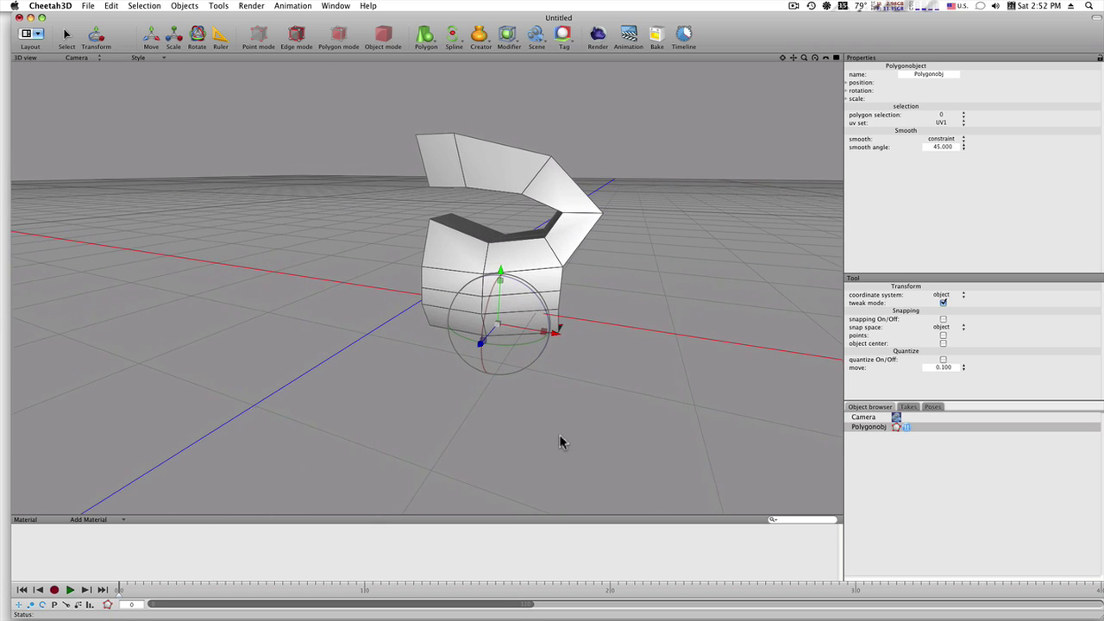
Add a Subdivision modifier and make it a child of Polygonobj.
left_click(544, 41)
left_click(506, 35)
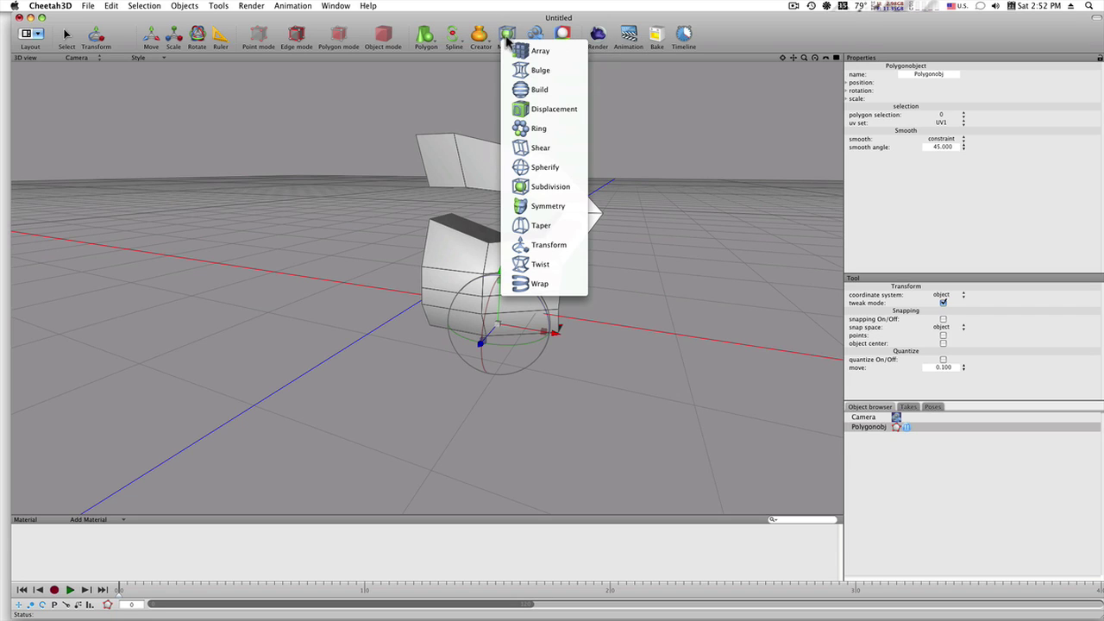
left_click(552, 187)
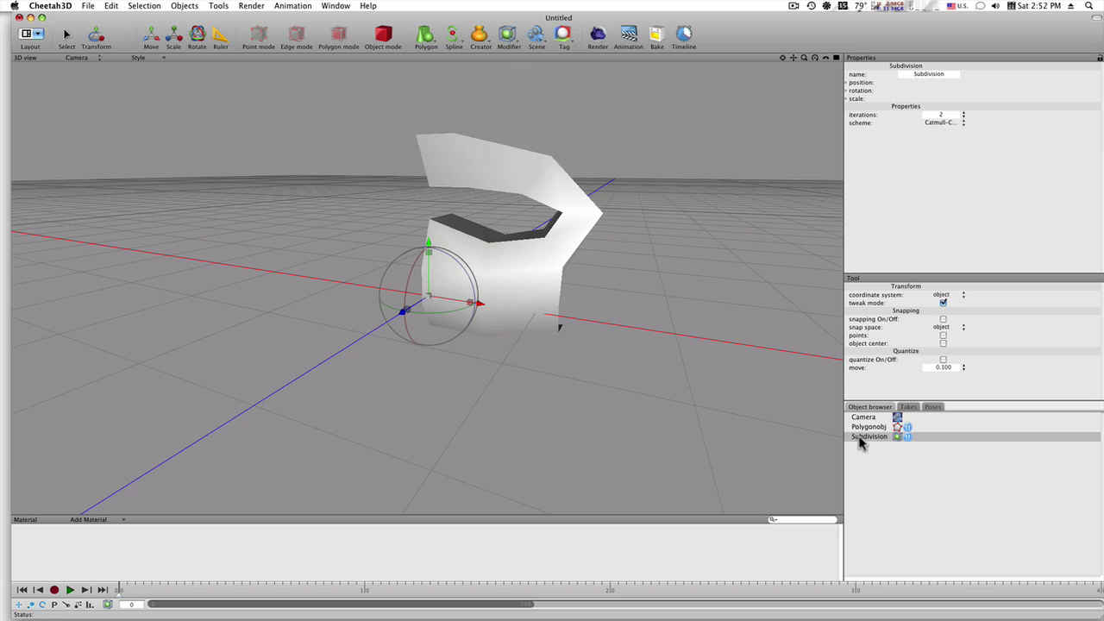
left_click(860, 437)
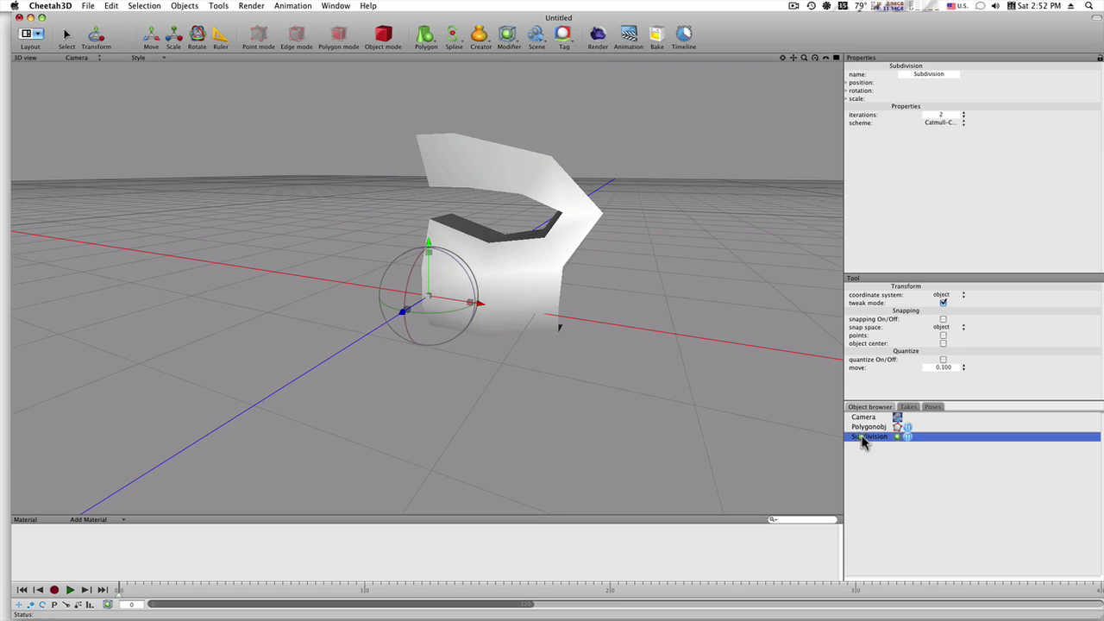
left_click_drag(862, 438, 862, 429)
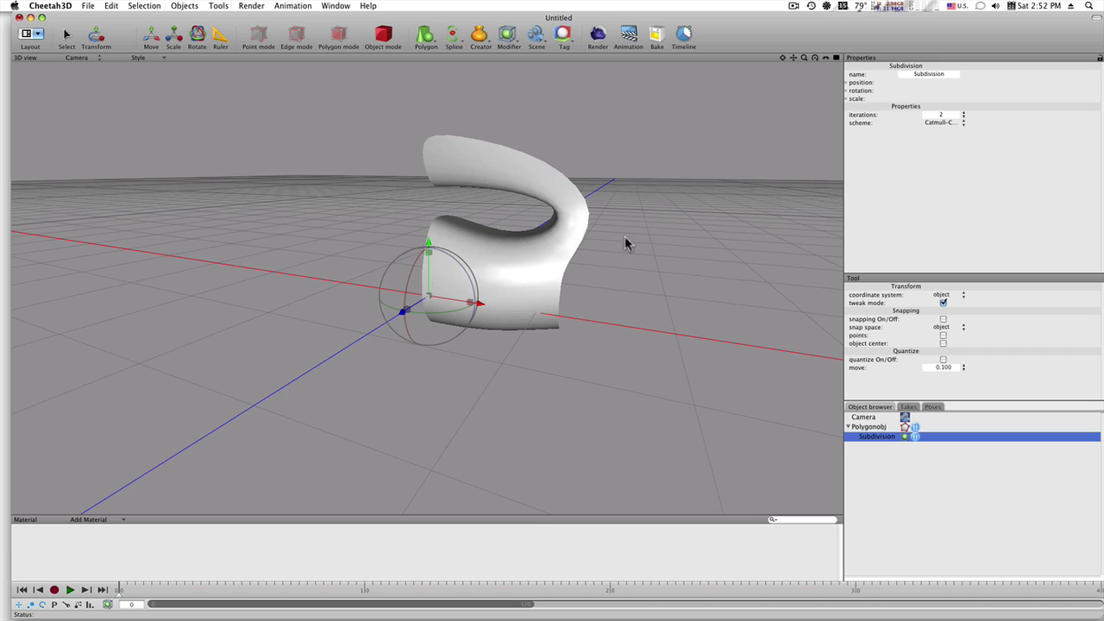
Add a Symmetry modifier to mirror the mouth, then orbit to view it.
left_click(513, 38)
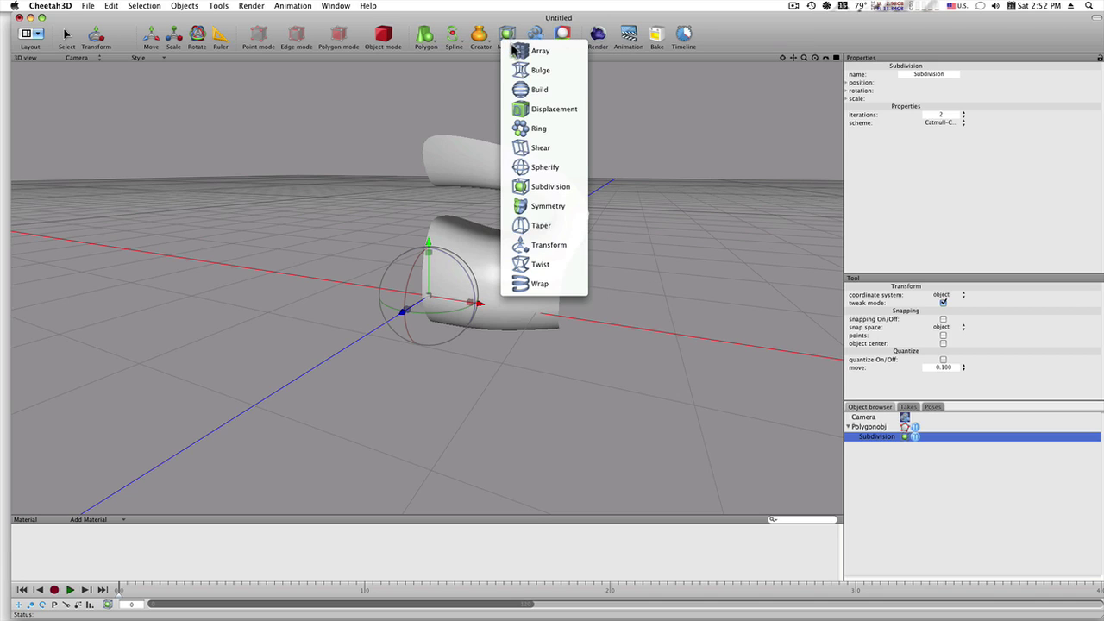
left_click(550, 210)
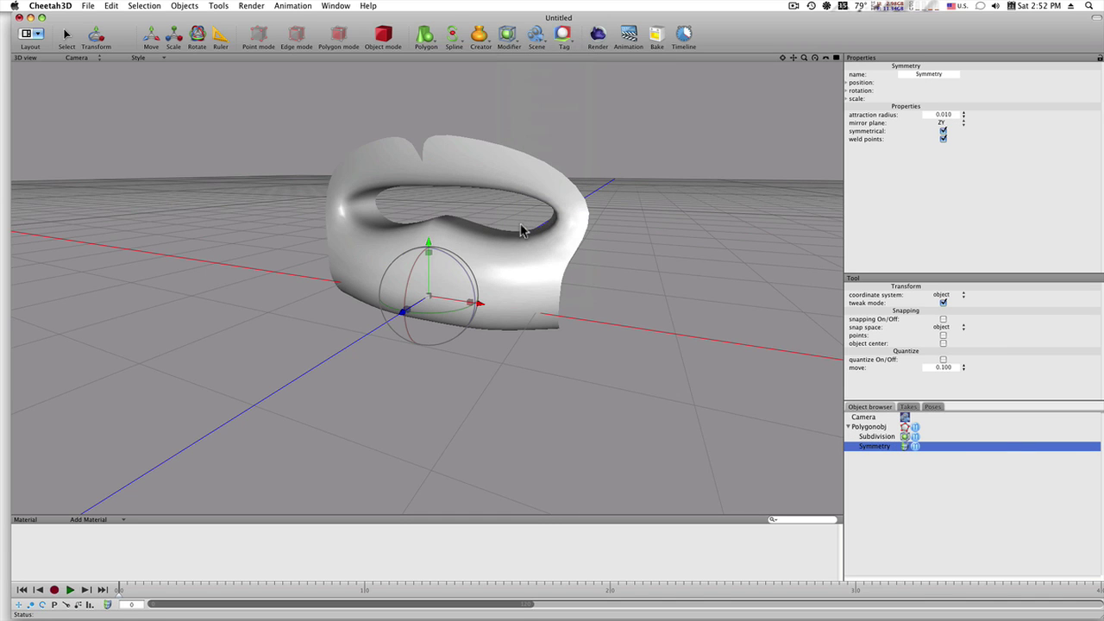
mouse_move(520, 231)
middle_mouse_down()
mouse_move(513, 239)
mouse_move(537, 247)
mouse_move(510, 230)
middle_mouse_up()
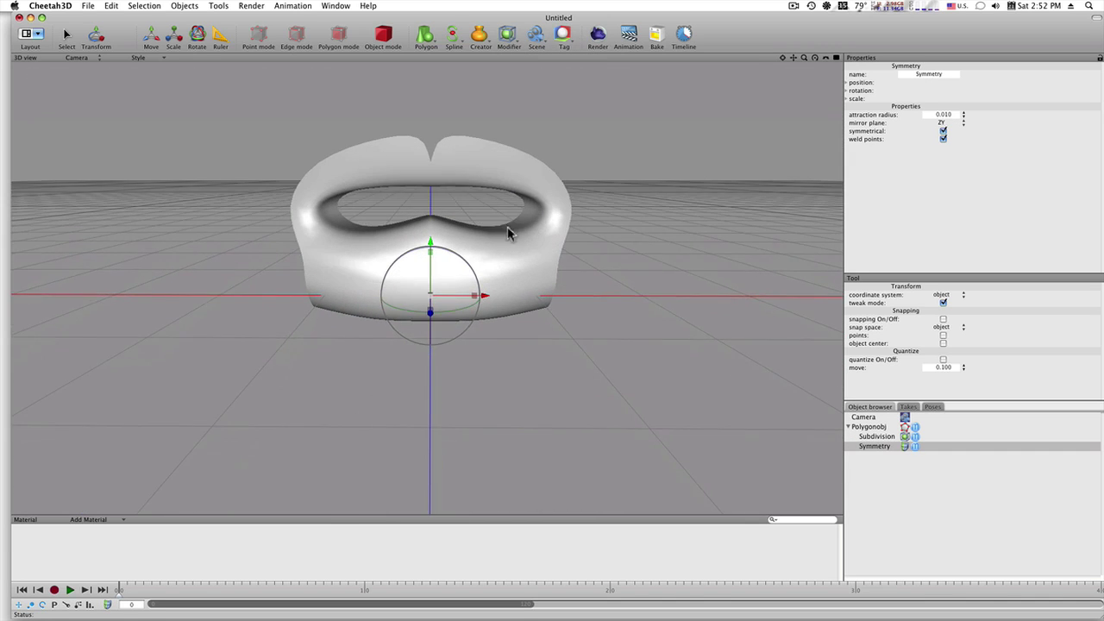
scroll(568, 248, "up", 3)
middle_click_drag(568, 247, 534, 250)
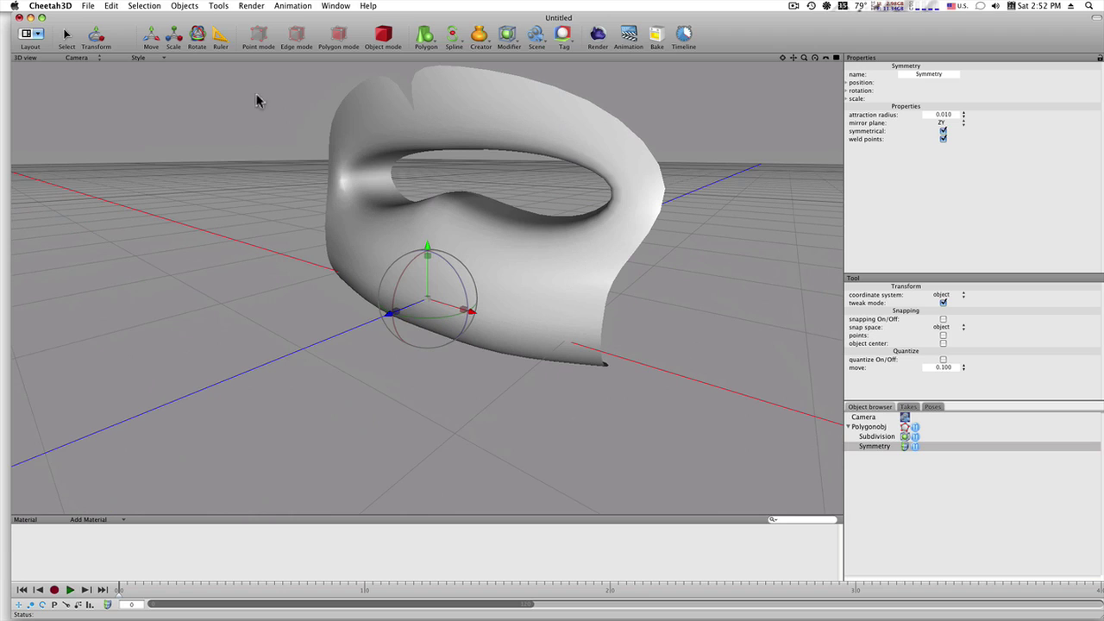
Cycle through the editing modes, ending in Edge mode.
left_click(331, 37)
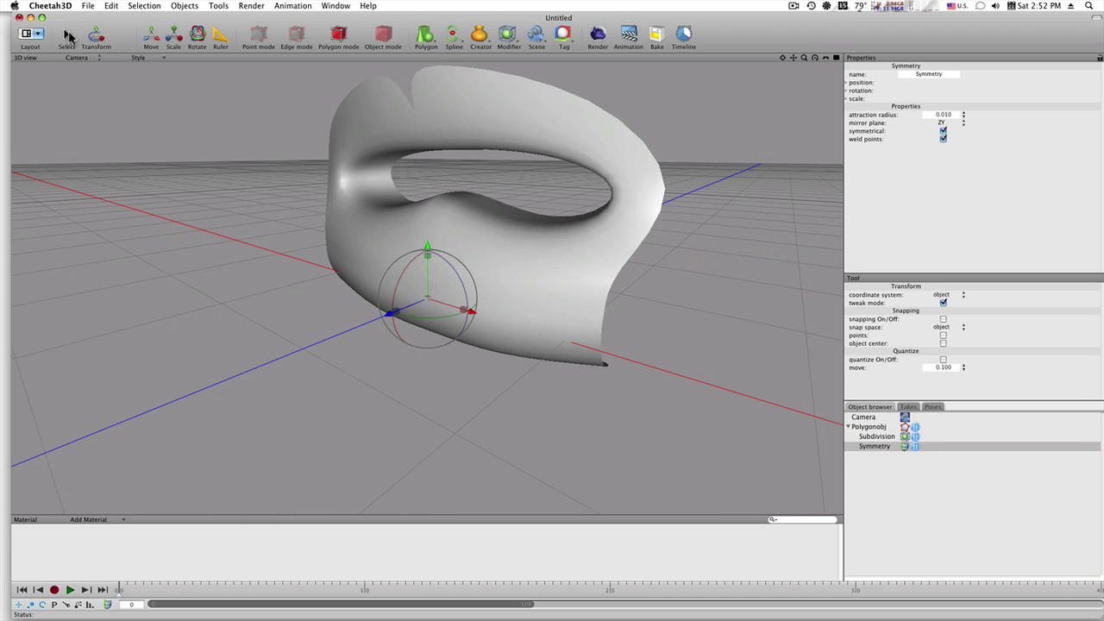
left_click(69, 37)
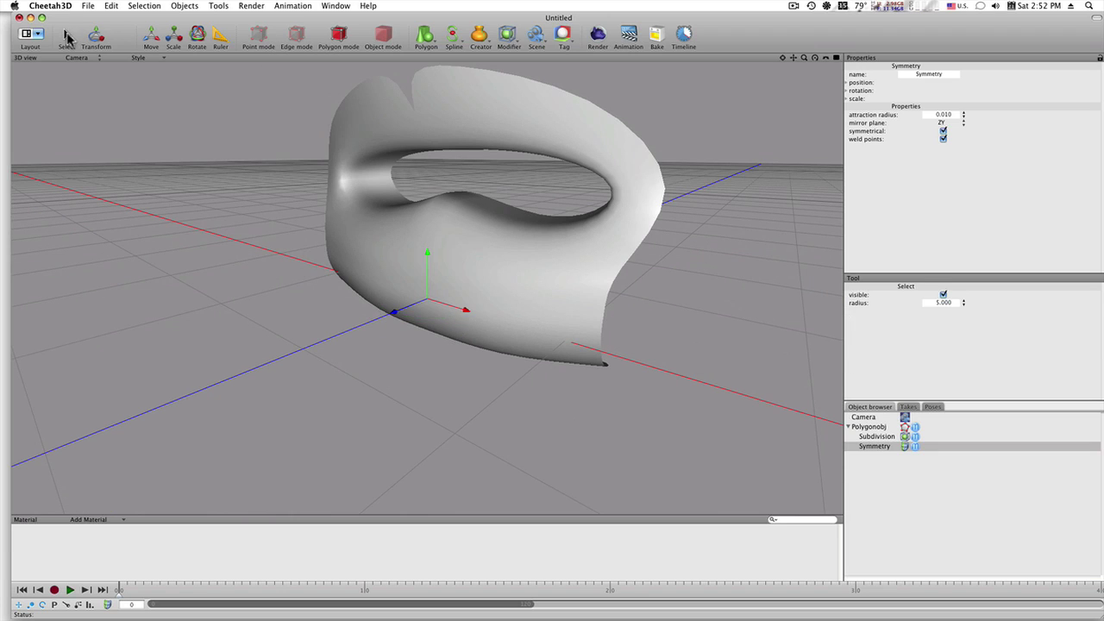
left_click(388, 38)
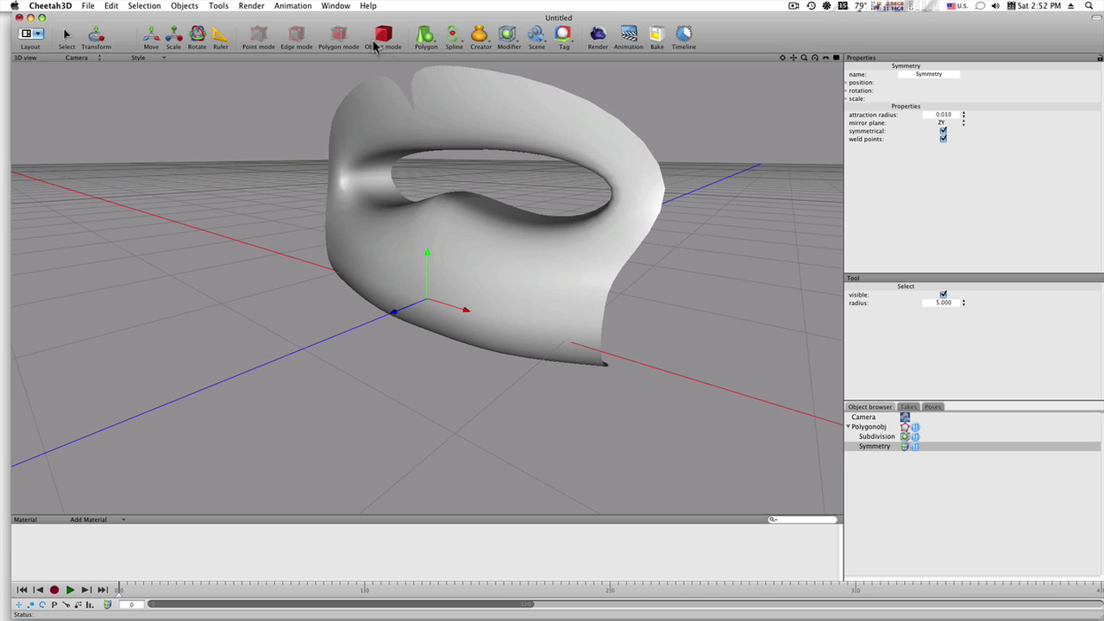
left_click(298, 37)
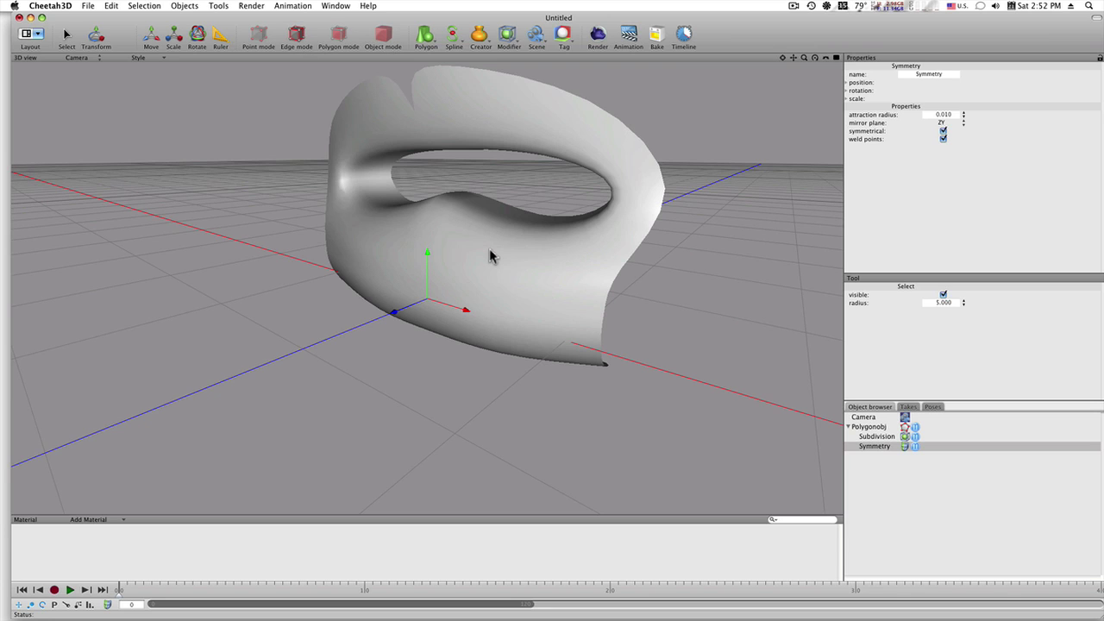
Select Polygonobj and drag its top edge up and right in three moves.
left_click(868, 426)
mouse_move(627, 272)
right_mouse_down()
mouse_move(623, 285)
mouse_move(681, 315)
mouse_move(770, 304)
mouse_move(721, 311)
mouse_move(748, 321)
right_mouse_up()
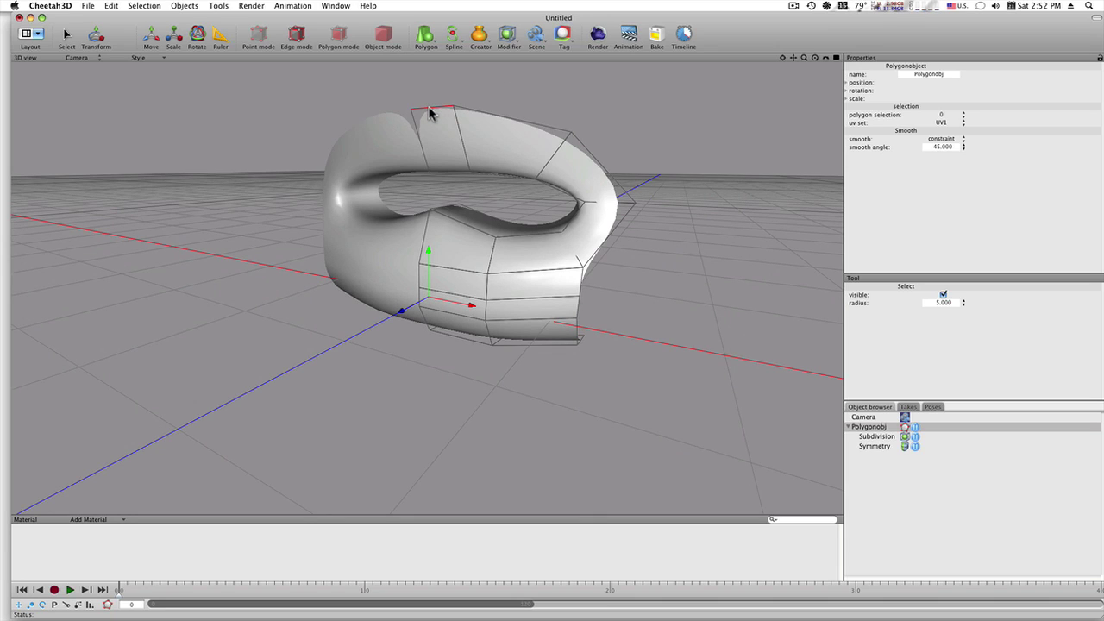
key("t")
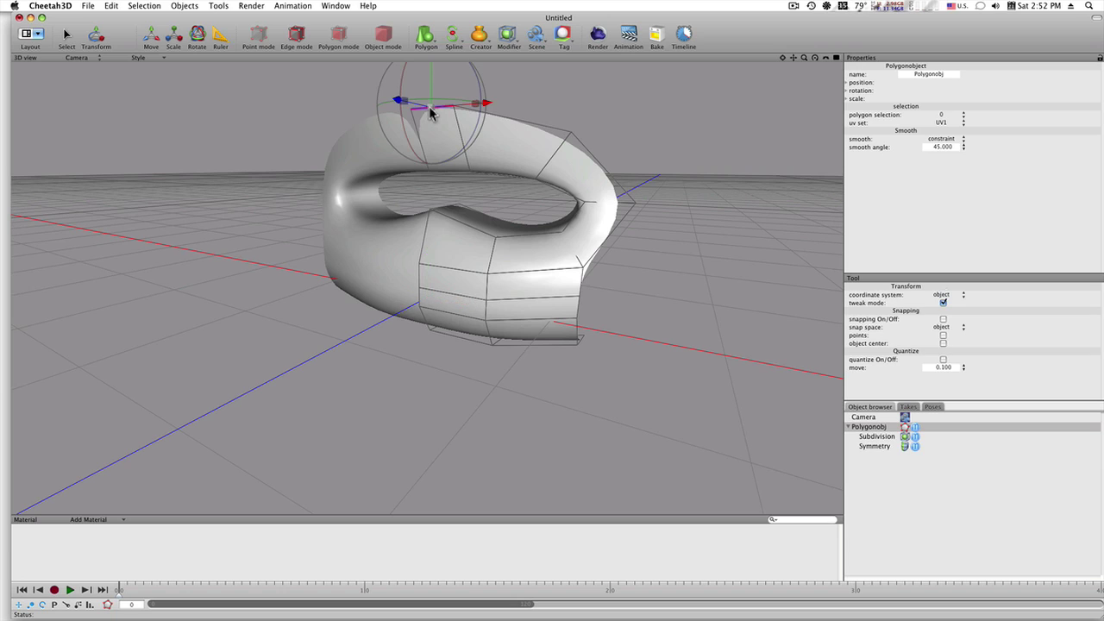
mouse_move(428, 107)
left_mouse_down()
mouse_move(406, 91)
mouse_move(434, 92)
left_mouse_up()
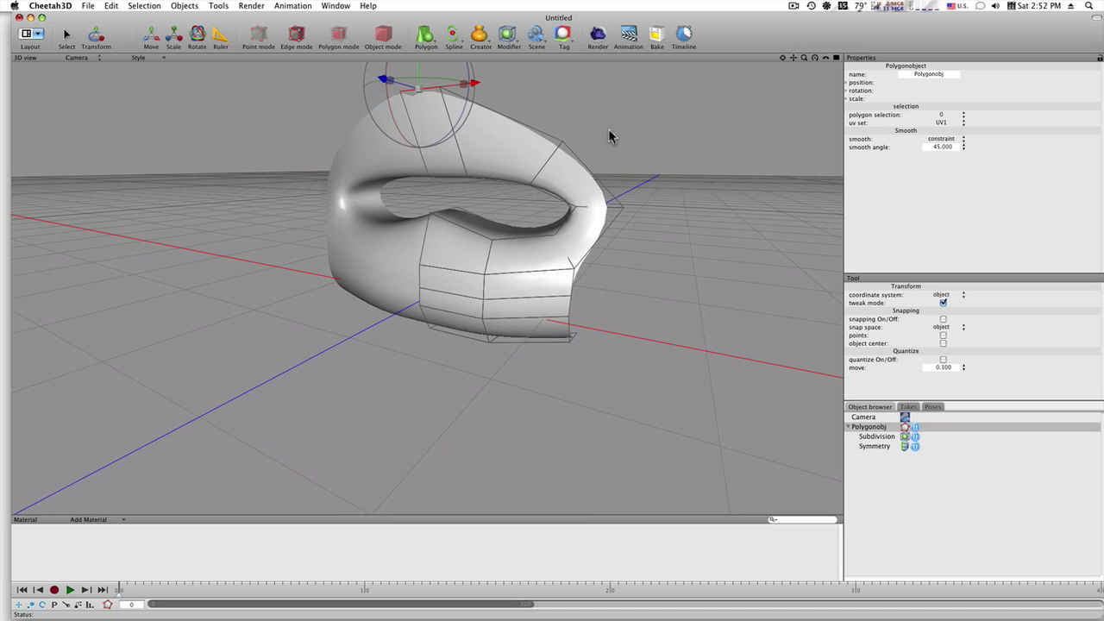
mouse_move(624, 133)
right_mouse_down()
mouse_move(603, 167)
mouse_move(518, 181)
right_mouse_up()
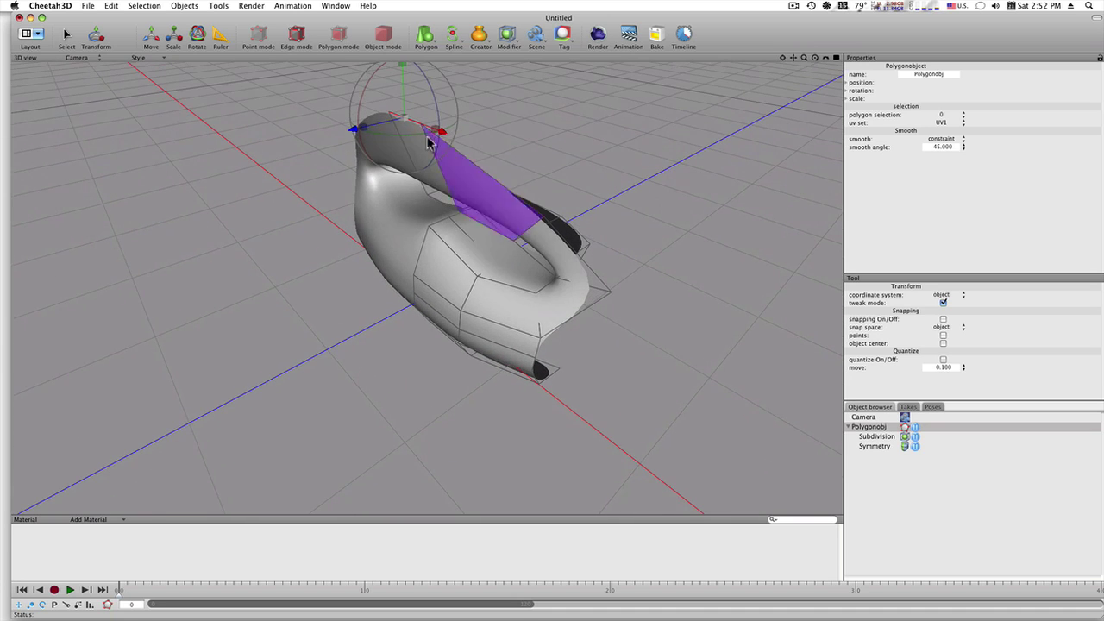
left_click_drag(352, 131, 390, 120)
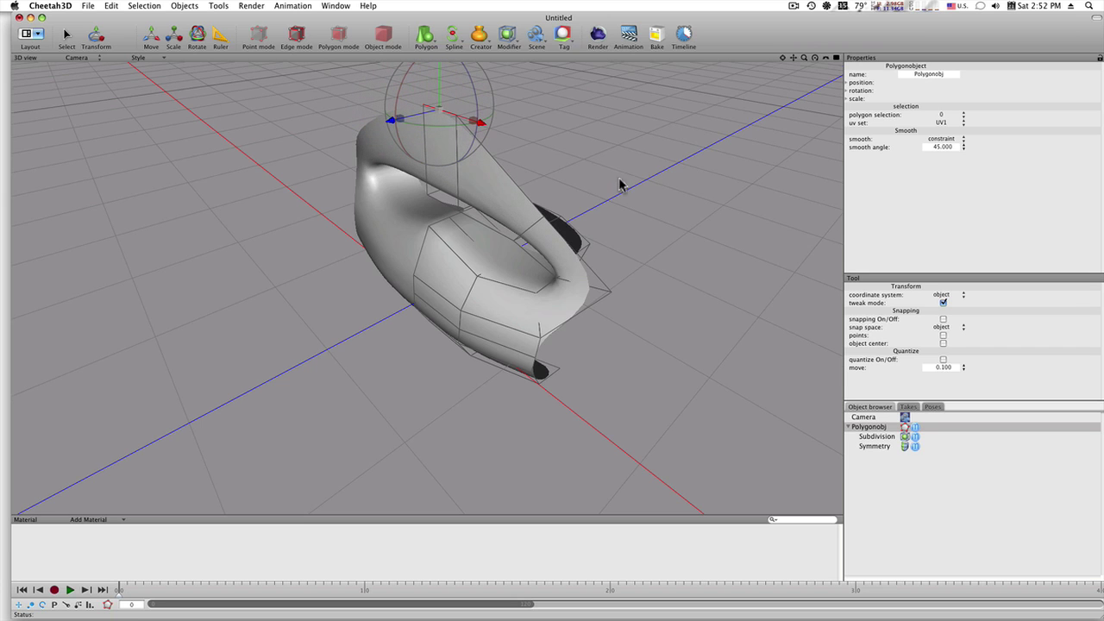
right_click_drag(618, 184, 552, 157)
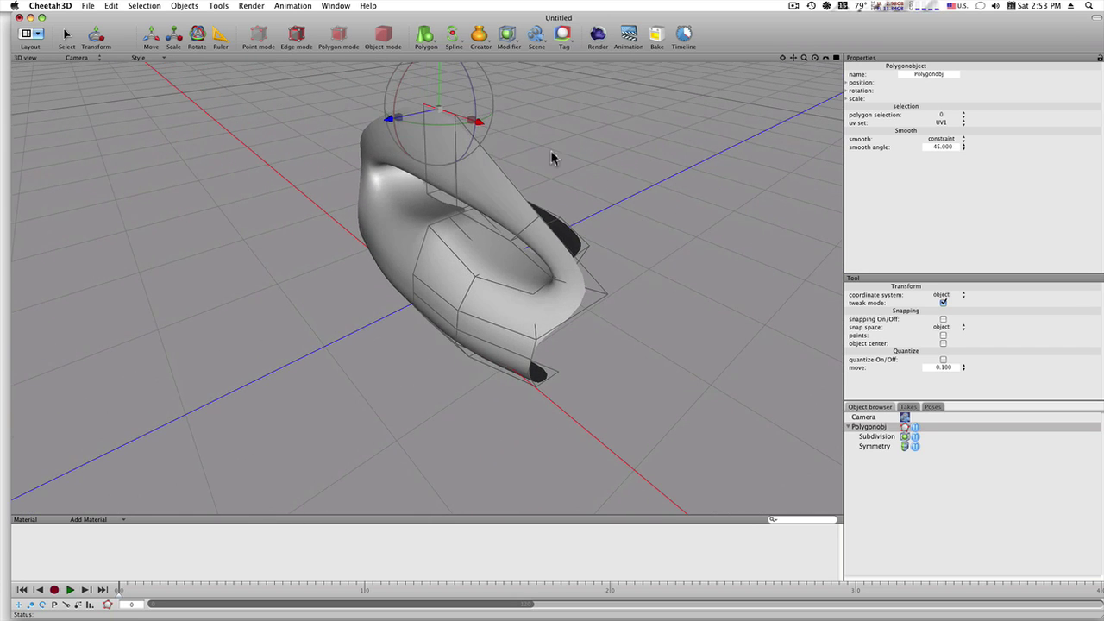
left_click_drag(399, 119, 423, 113)
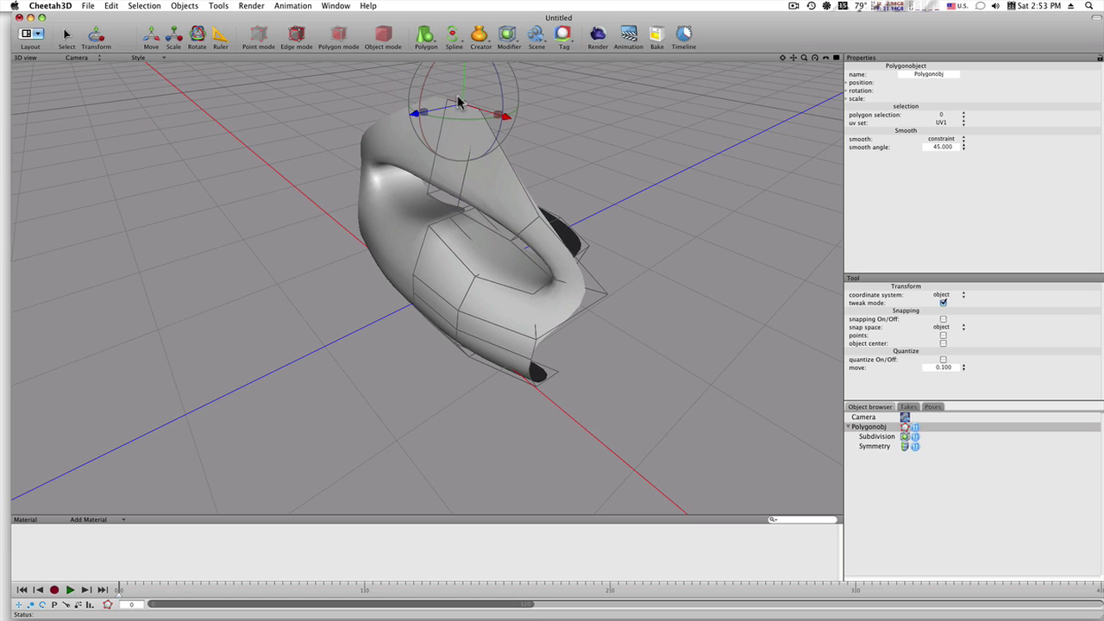
Raise the top of the mouth mesh, shift it sideways and tilt it back.
left_click_drag(464, 96, 463, 76)
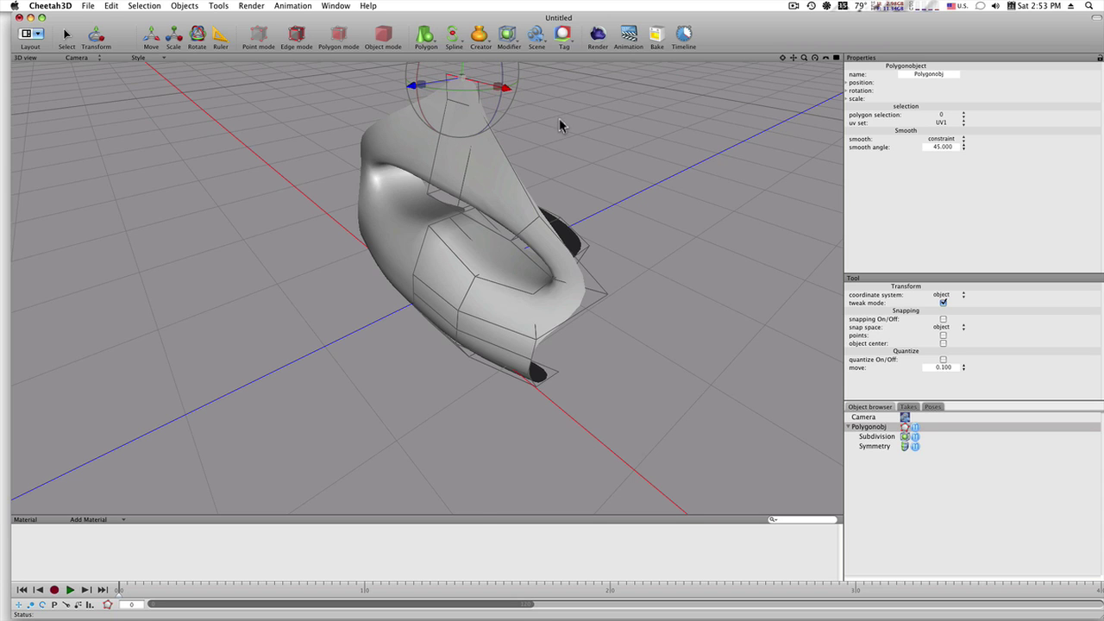
mouse_move(559, 125)
middle_mouse_down()
mouse_move(549, 180)
mouse_move(448, 164)
middle_mouse_up()
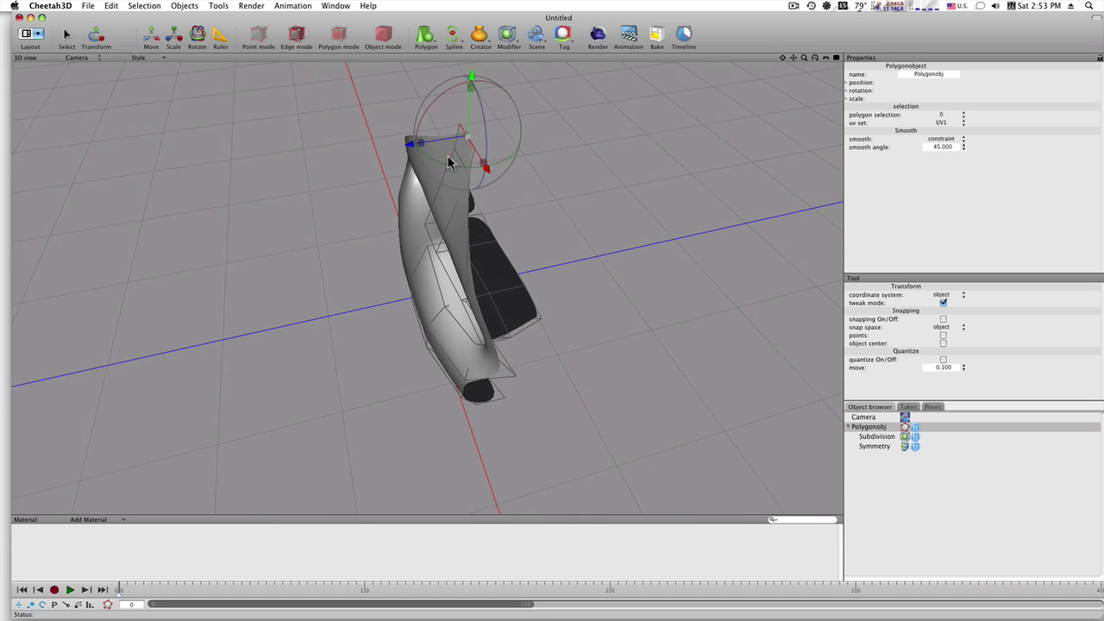
left_click_drag(411, 152, 409, 151)
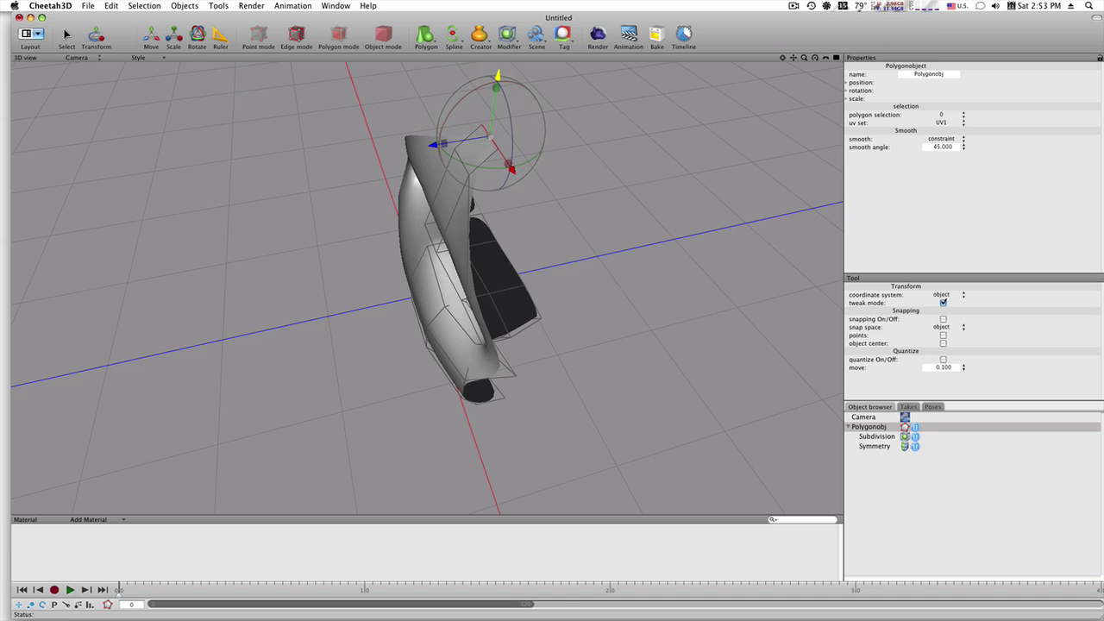
middle_click_drag(538, 167, 537, 167)
left_click_drag(538, 167, 538, 167)
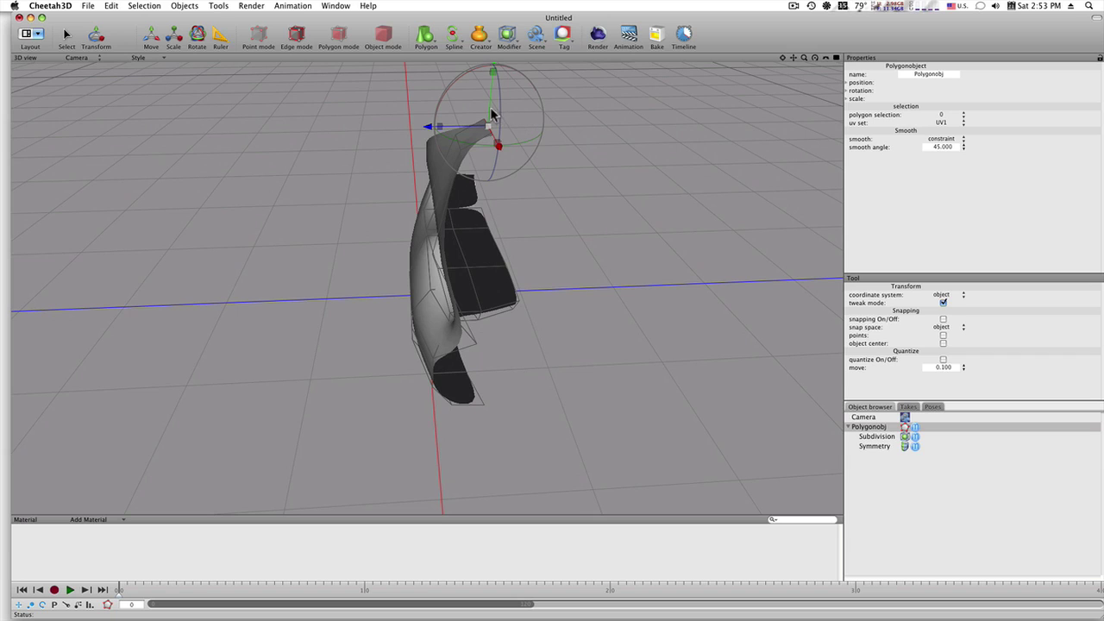
mouse_move(537, 167)
left_mouse_down()
mouse_move(481, 130)
mouse_move(457, 158)
left_mouse_up()
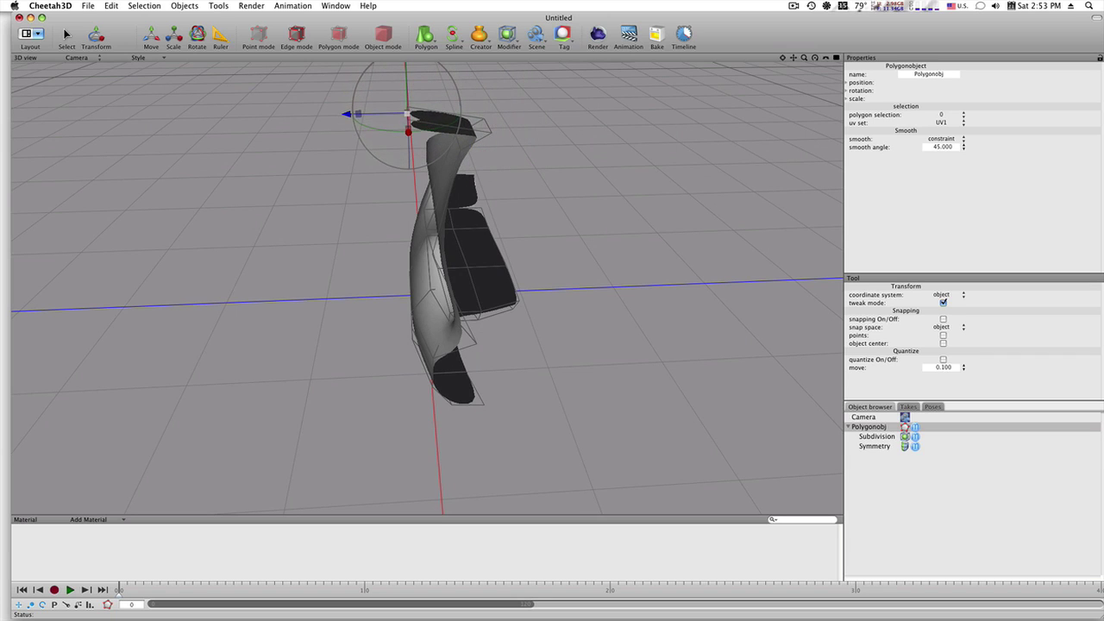
Pull the top face higher to extend a broader panel for the nose bridge.
mouse_move(399, 153)
middle_mouse_down()
mouse_move(513, 125)
mouse_move(433, 178)
middle_mouse_up()
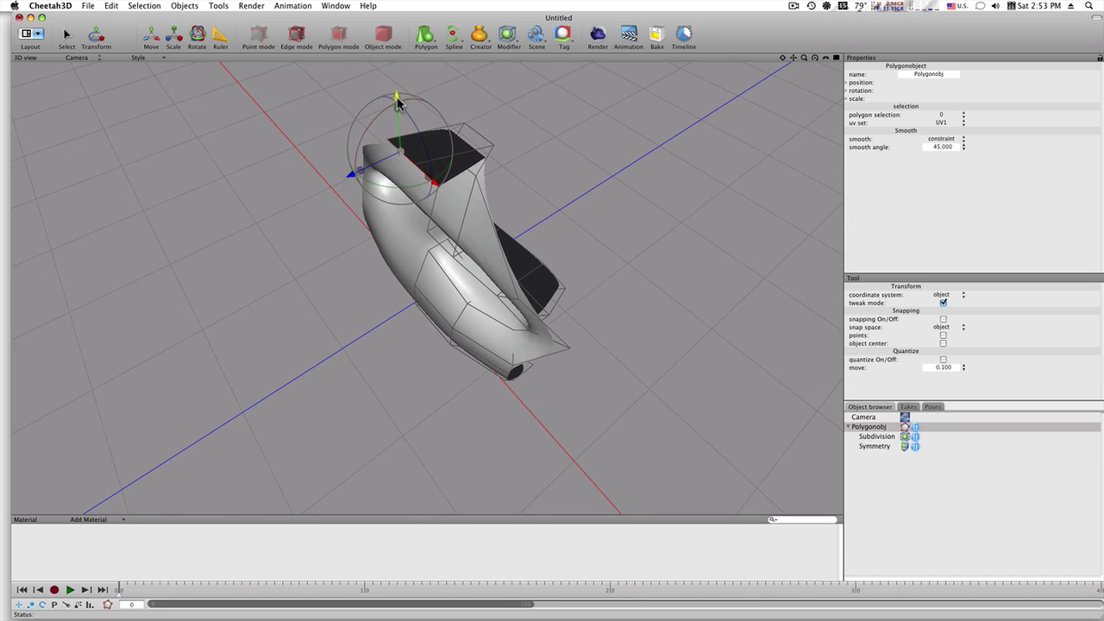
left_click_drag(397, 101, 397, 89)
mouse_move(402, 137)
left_mouse_down()
mouse_move(433, 116)
mouse_move(402, 145)
left_mouse_up()
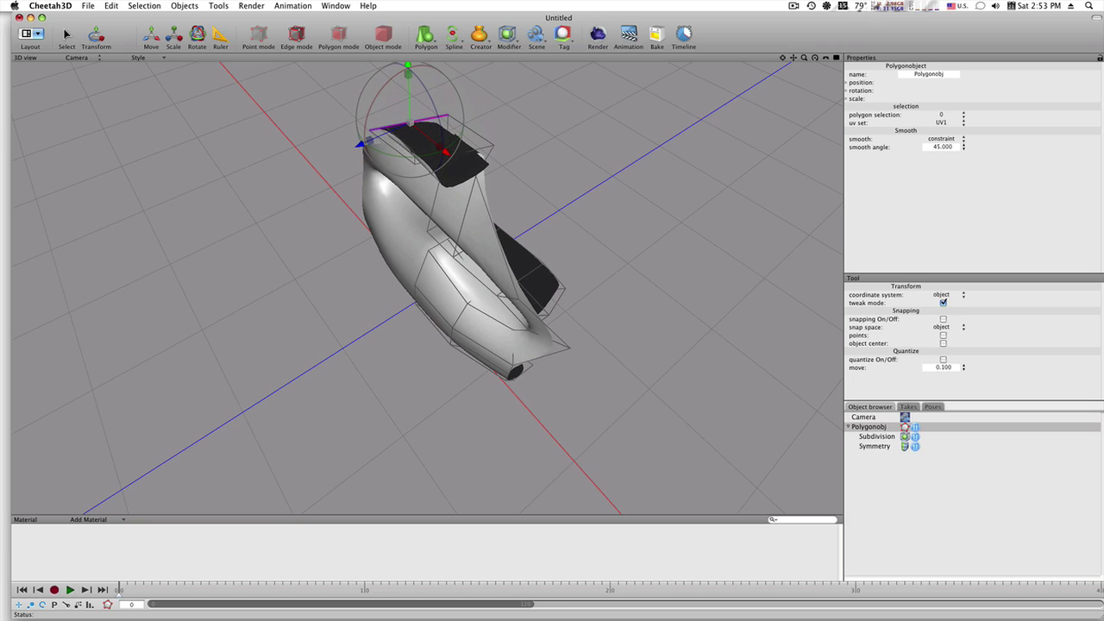
Undo the last two moves of the top face with Cmd+Z.
left_click(399, 145)
key("3")
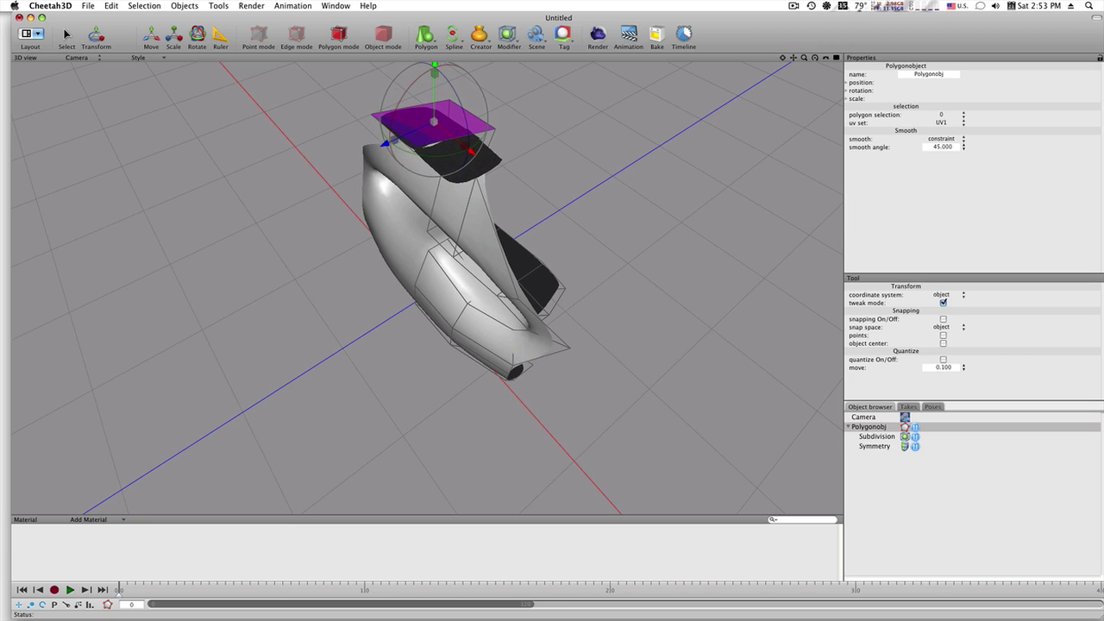
key("super+z")
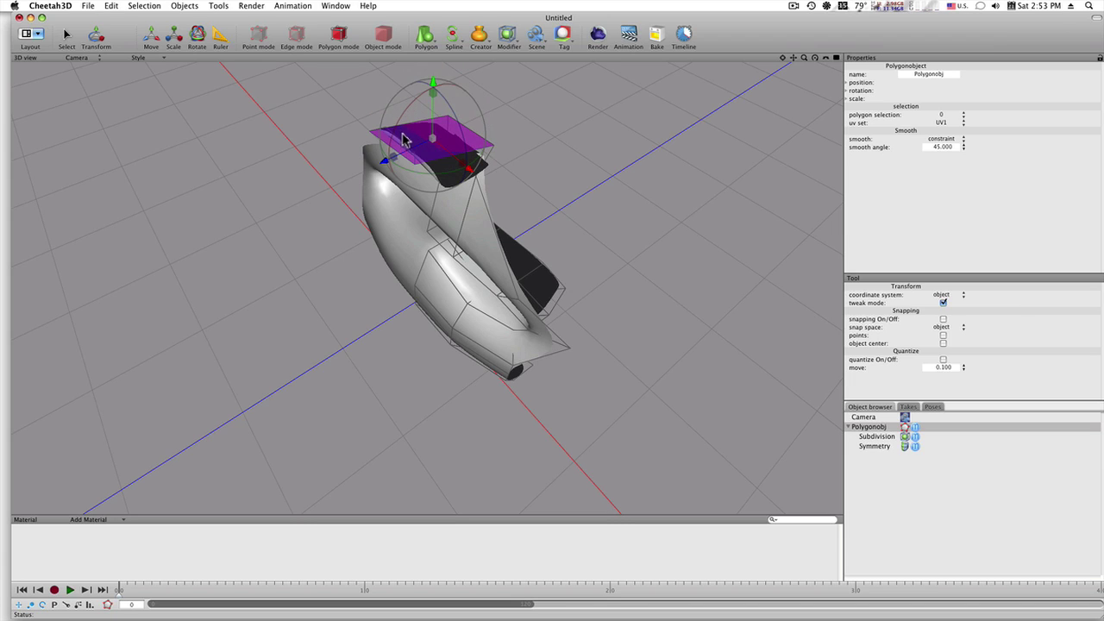
key("super+z")
key("super+z")
key("super+z")
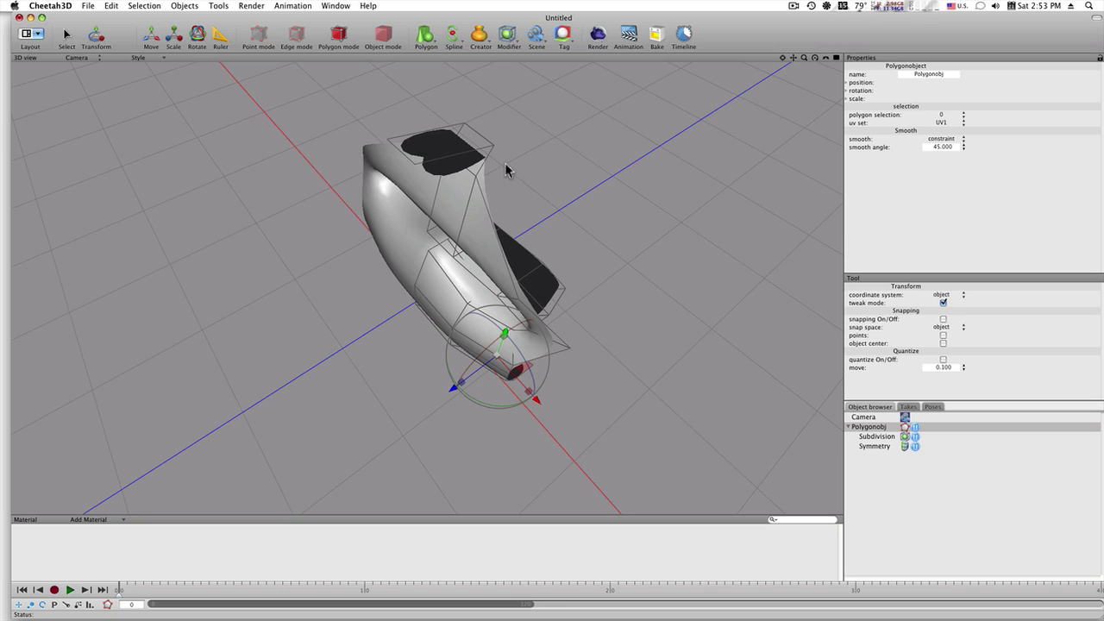
Select the top opening's face and pull it upward and right into a slim column.
mouse_move(515, 176)
right_mouse_down()
mouse_move(569, 129)
mouse_move(536, 130)
mouse_move(424, 176)
right_mouse_up()
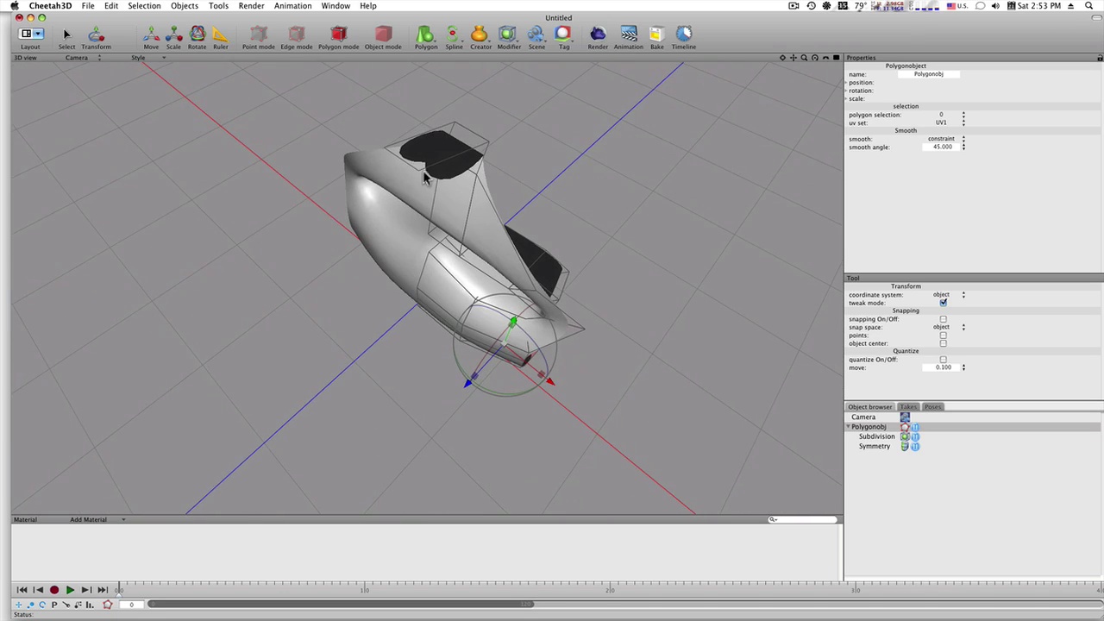
left_click(416, 171)
left_click(416, 171)
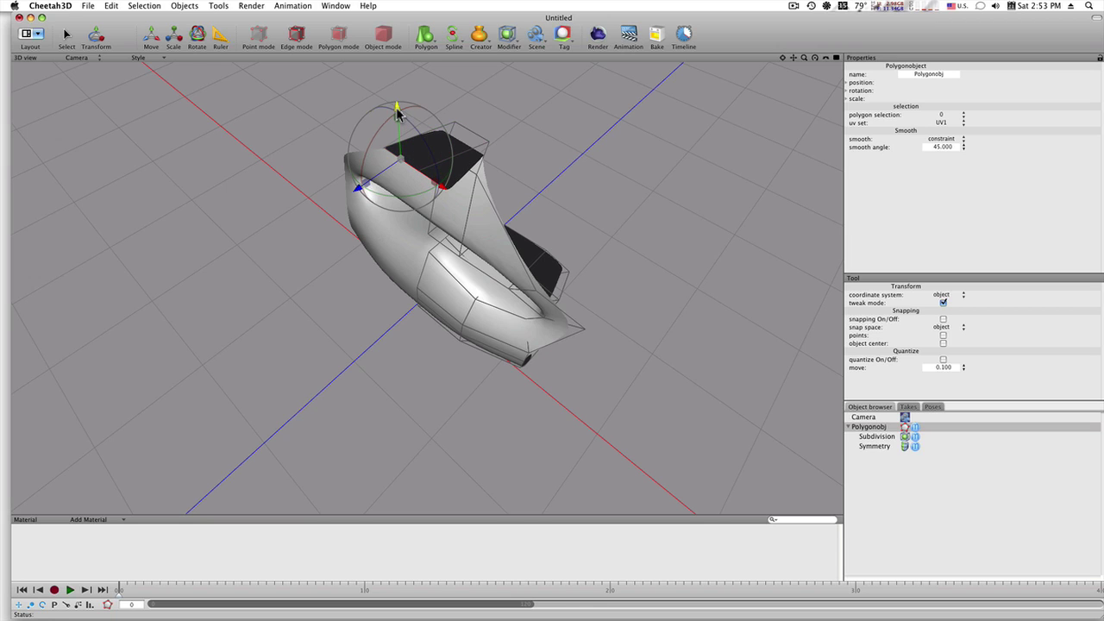
left_click_drag(396, 108, 412, 44)
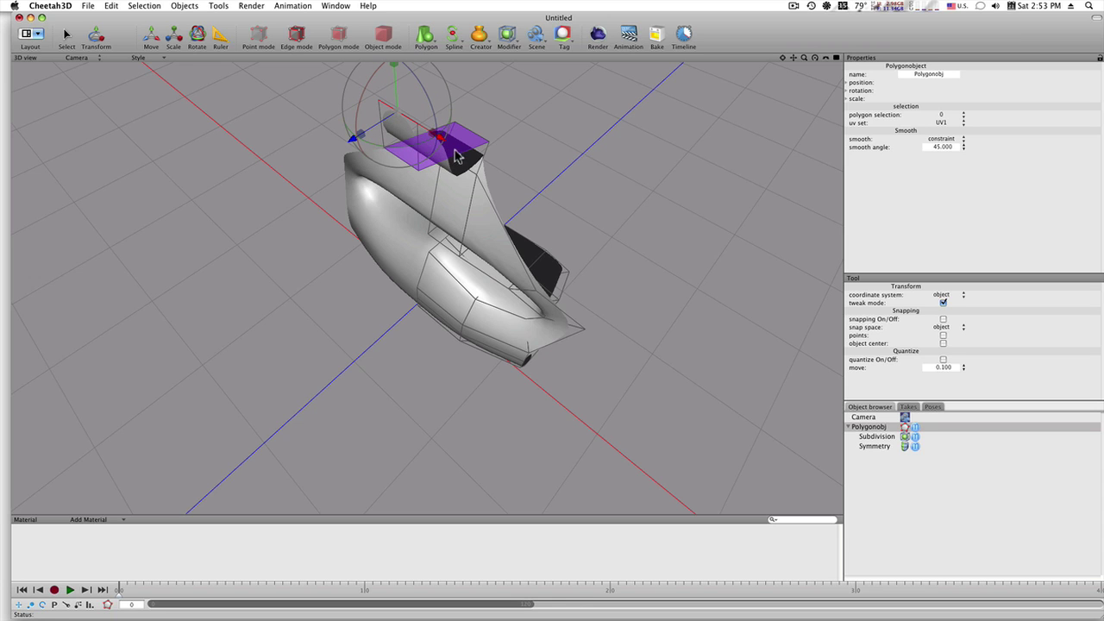
right_click_drag(569, 189, 519, 143)
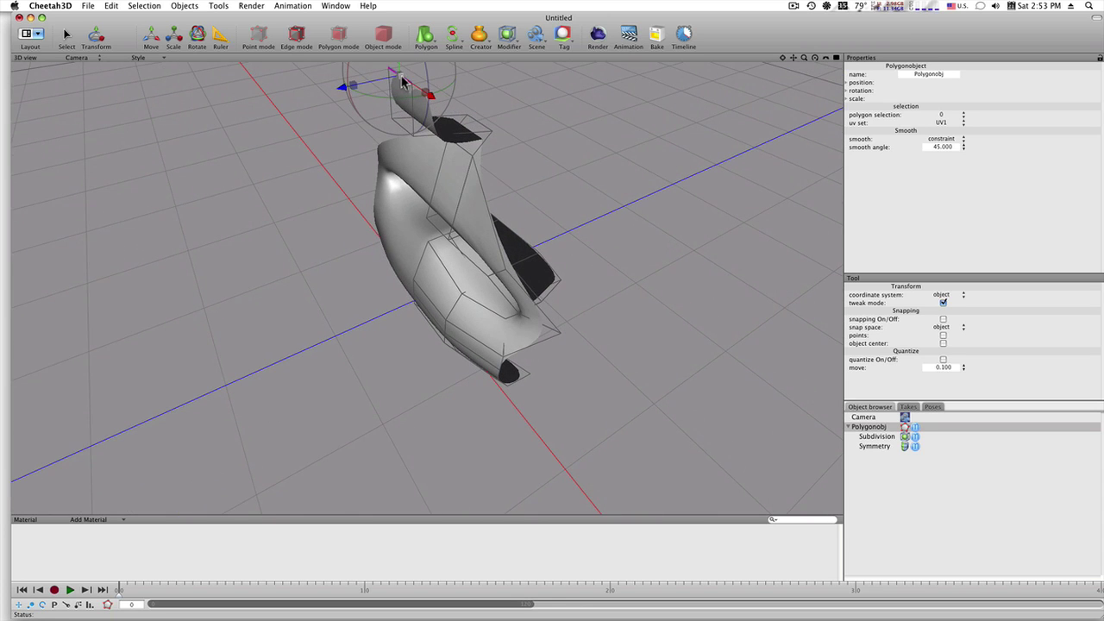
mouse_move(398, 80)
left_mouse_down()
mouse_move(487, 56)
mouse_move(470, 86)
left_mouse_up()
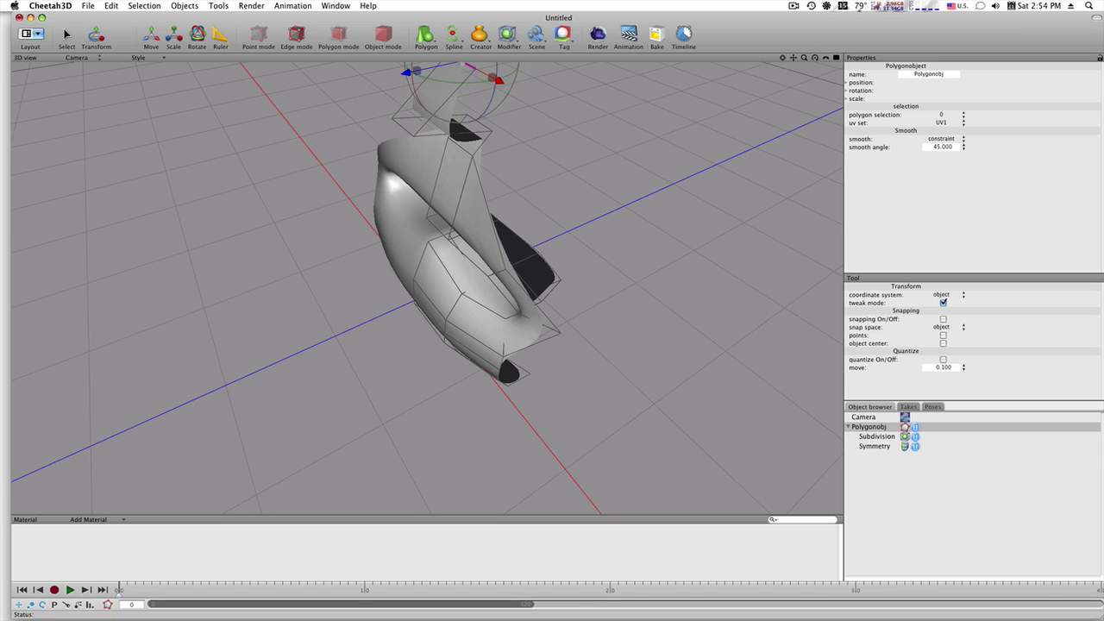
mouse_move(503, 165)
right_mouse_down()
mouse_move(584, 205)
mouse_move(626, 191)
right_mouse_up()
mouse_move(601, 192)
right_mouse_down()
mouse_move(557, 178)
mouse_move(593, 143)
right_mouse_up()
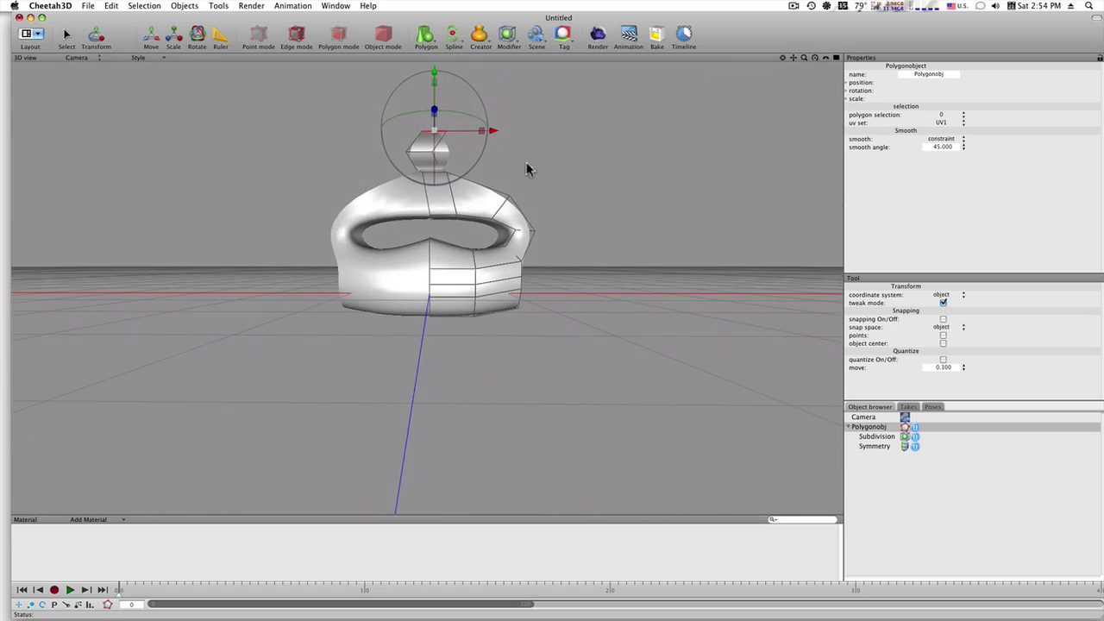
Slide the edges at the bridge's base along X to reshape the mouth's upper slope.
scroll(631, 175, "up", 2)
scroll(721, 181, "up", 3)
mouse_move(721, 181)
right_mouse_down()
mouse_move(699, 320)
mouse_move(627, 248)
right_mouse_up()
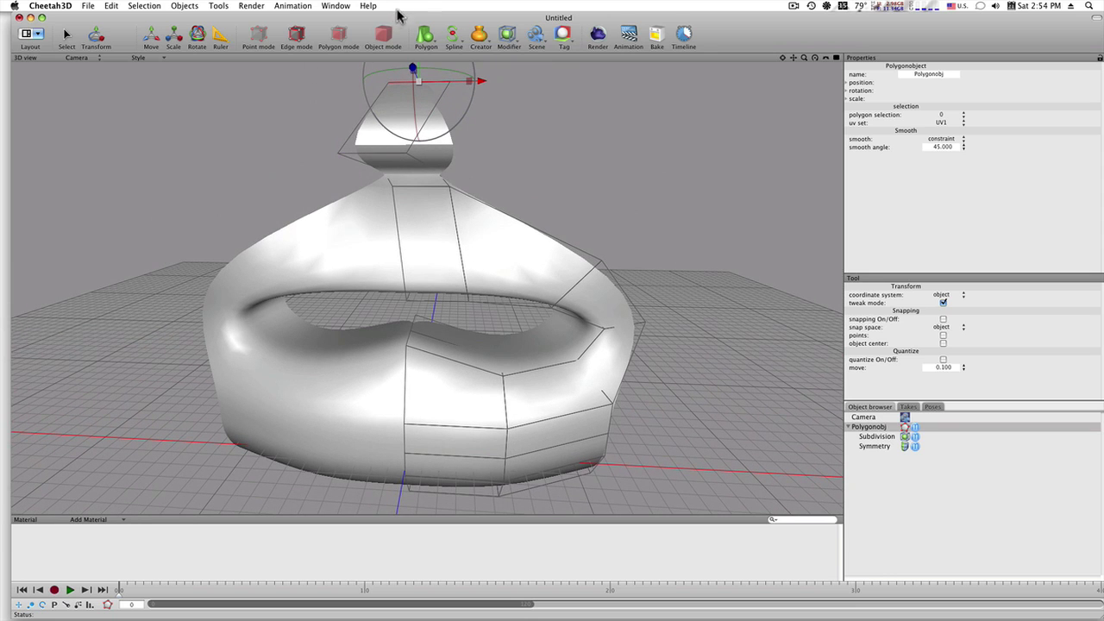
left_click(384, 33)
left_click(338, 35)
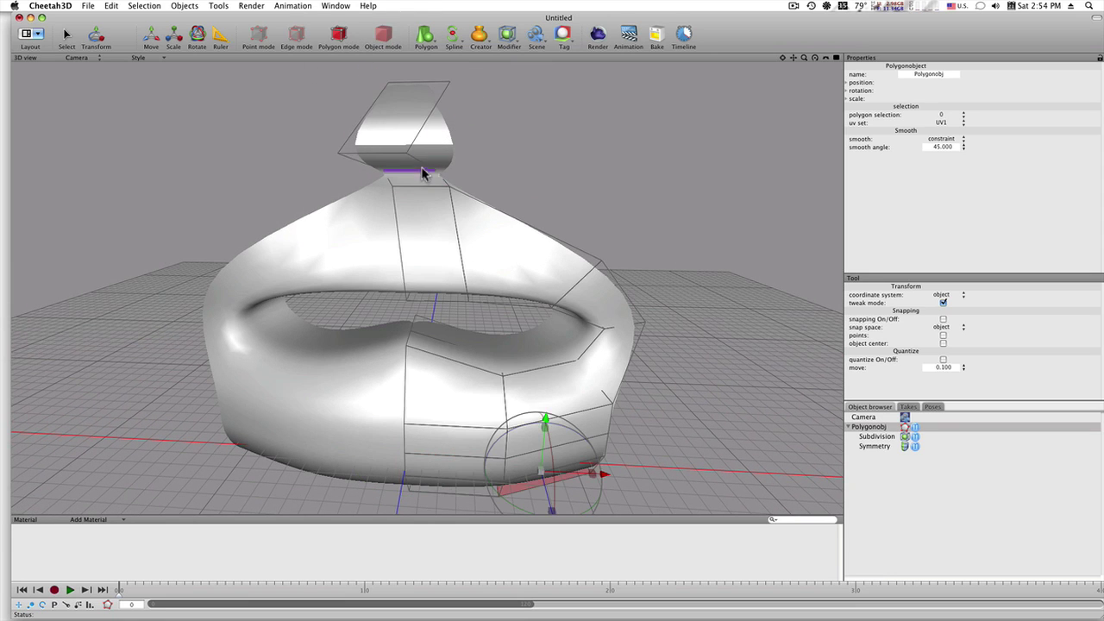
mouse_move(565, 169)
right_mouse_down()
mouse_move(512, 178)
mouse_move(557, 178)
right_mouse_up()
key("e")
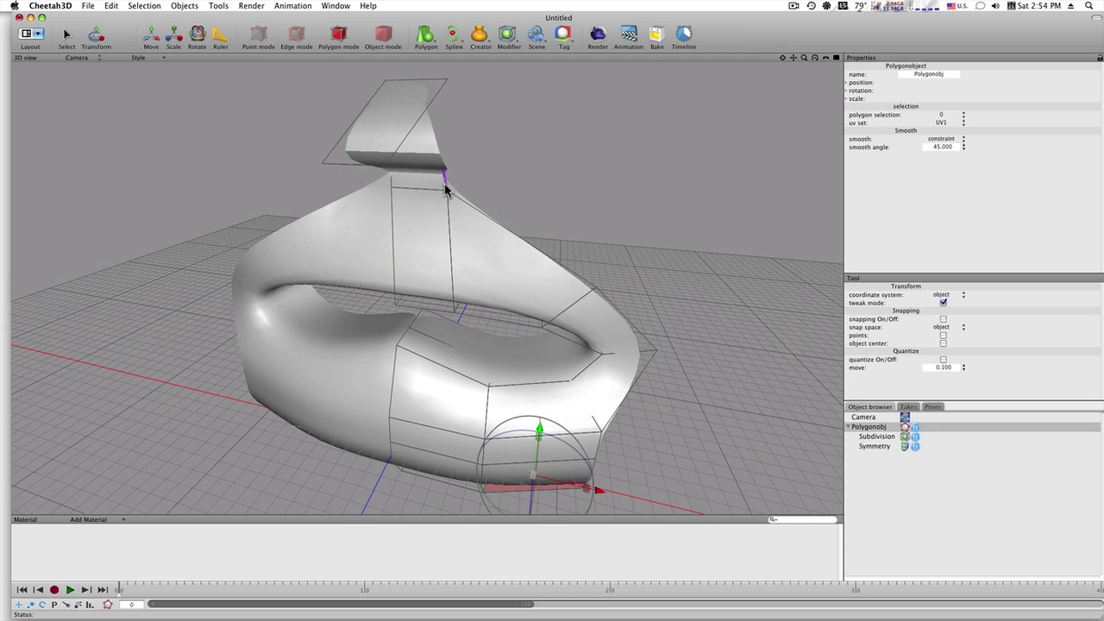
left_click(444, 185)
left_click_drag(500, 185, 476, 180)
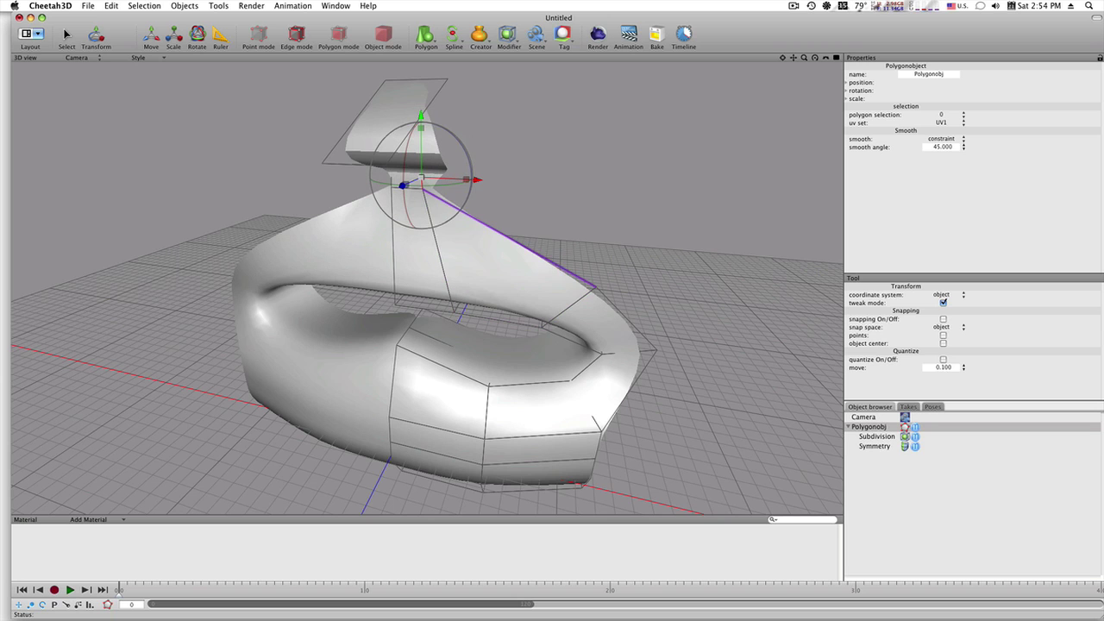
left_click(558, 263)
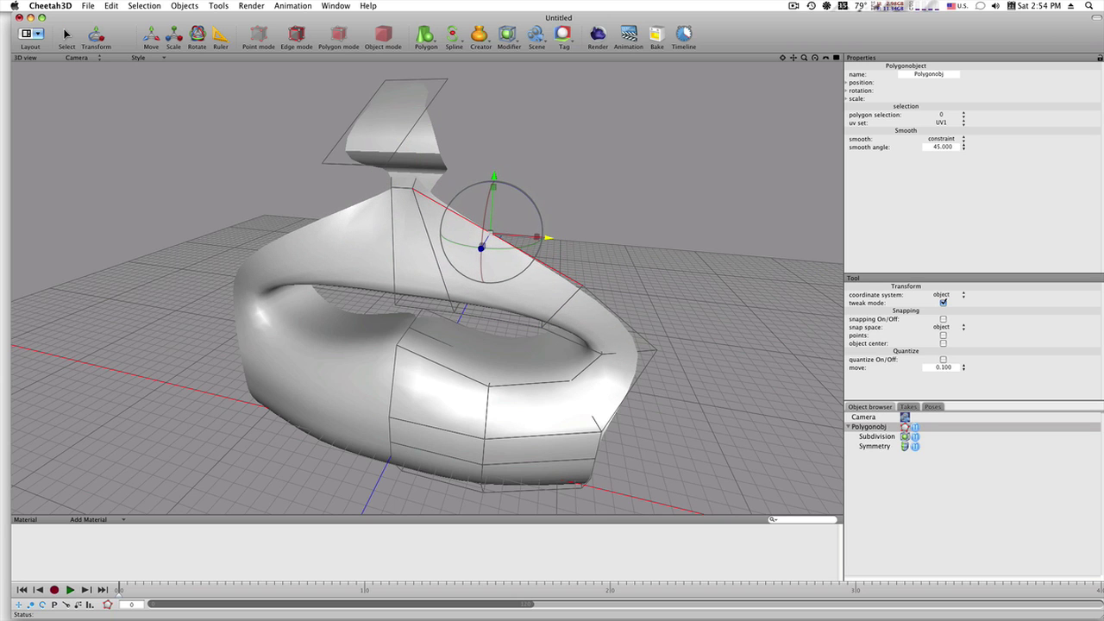
mouse_move(565, 245)
middle_mouse_down()
mouse_move(593, 244)
mouse_move(547, 214)
mouse_move(596, 202)
middle_mouse_up()
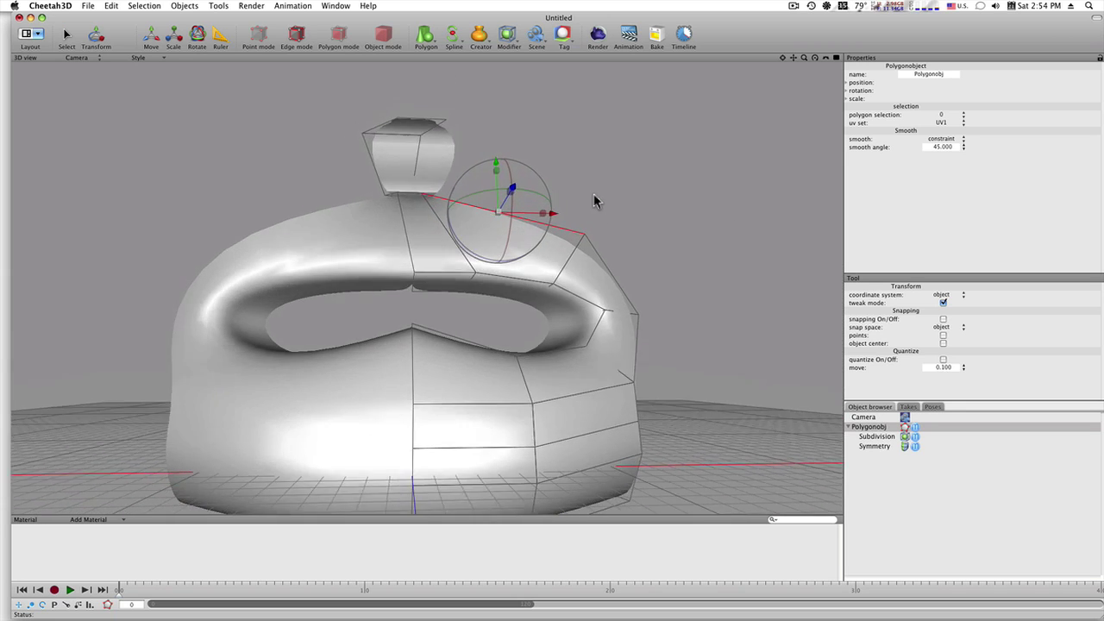
Inset the nose block's front face with Inner Extrude to outline the nostrils.
left_click(390, 164)
right_click(391, 160)
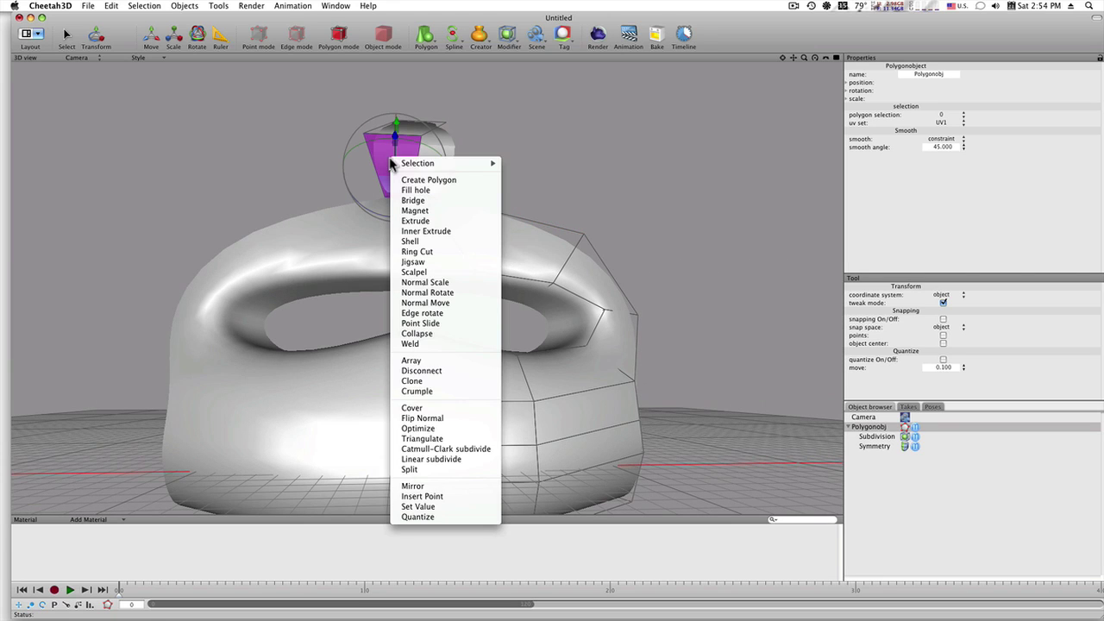
left_click(431, 231)
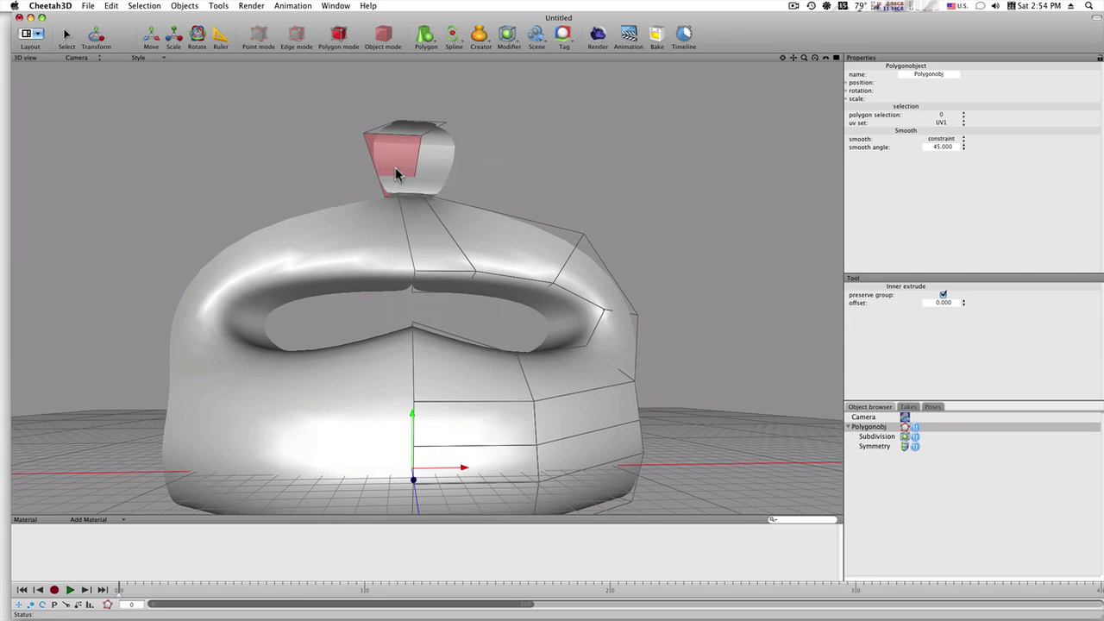
left_click_drag(395, 167, 401, 165)
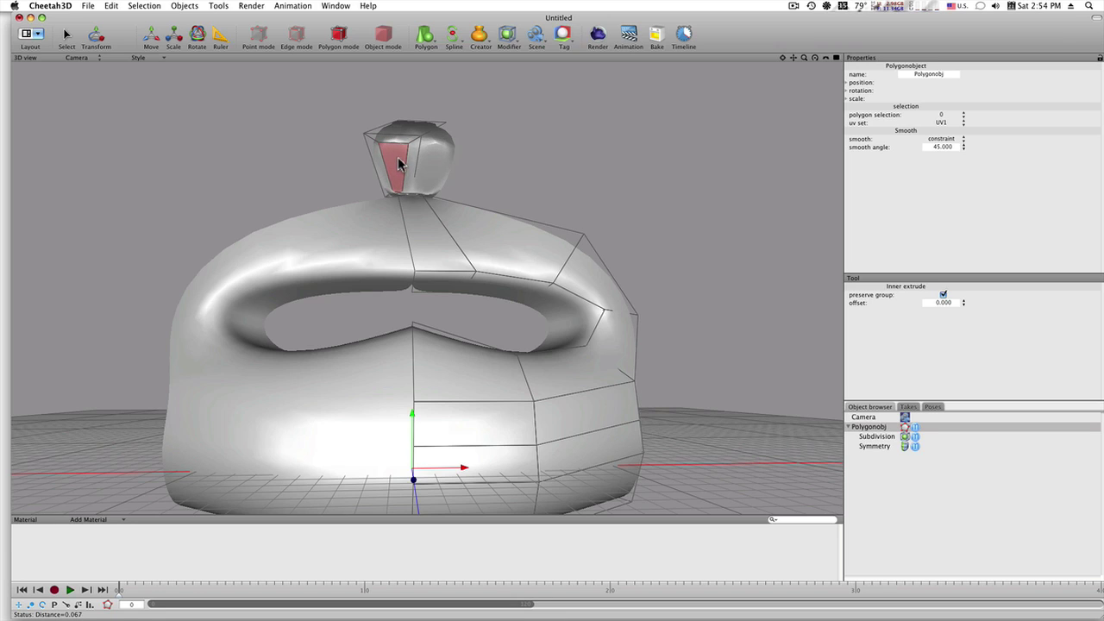
Extrude the inset face inward to hollow out the nostril opening.
right_click(400, 159)
mouse_move(426, 163)
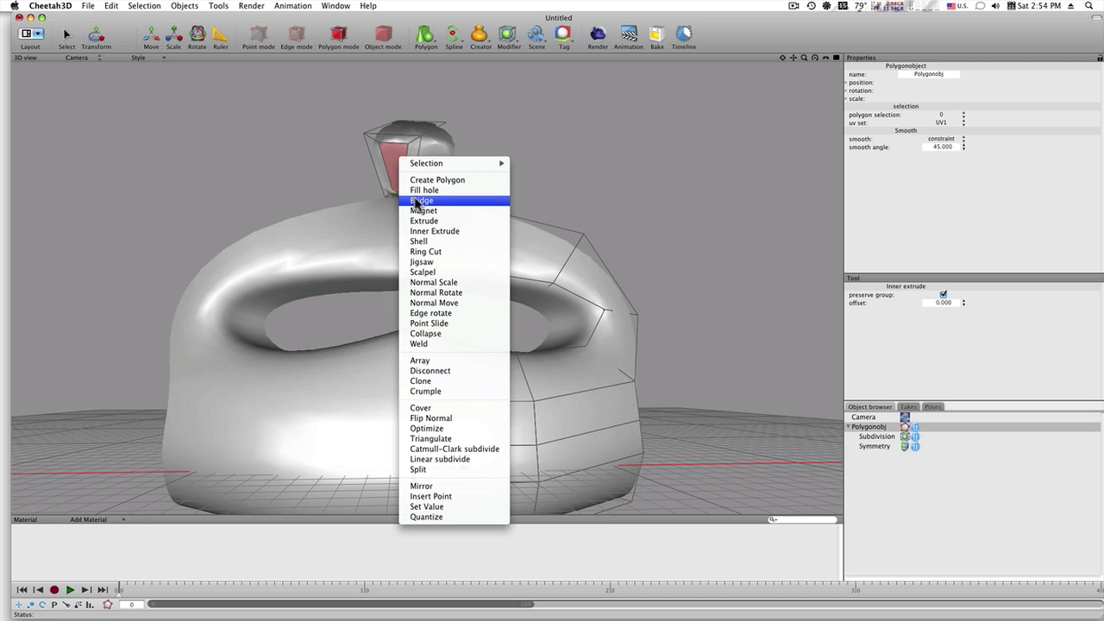
left_click(424, 221)
left_click_drag(399, 178, 353, 171)
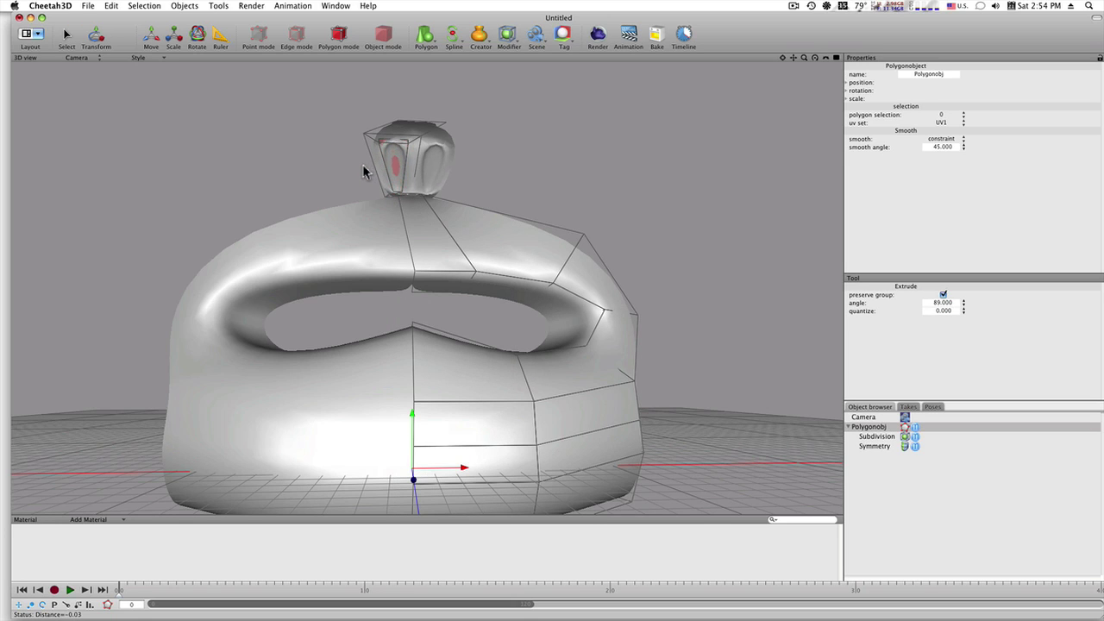